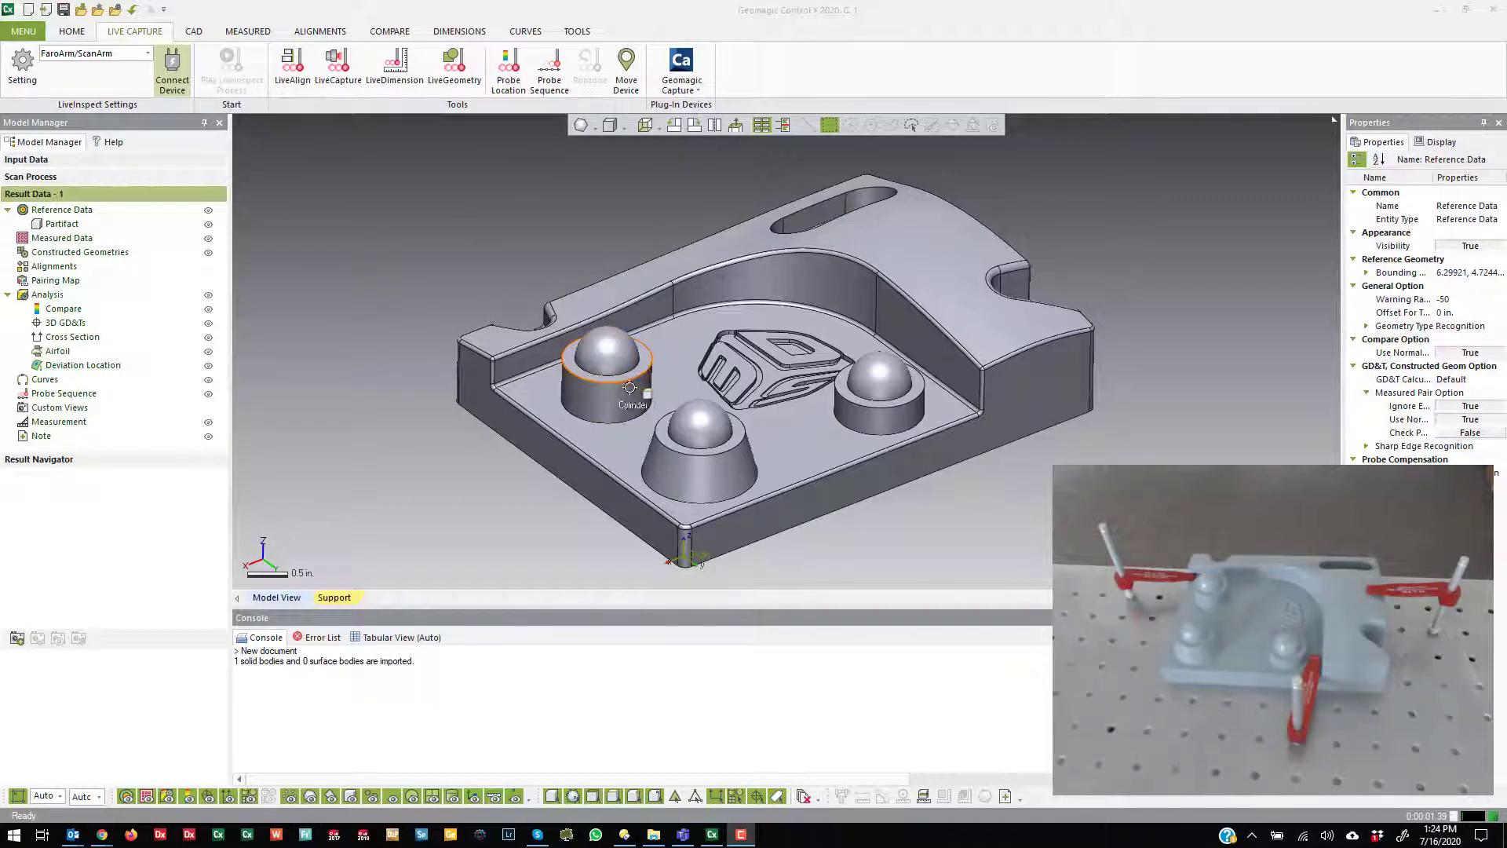
Open the LiveAlign panel from the LIVE CAPTURE tab.
{"action": "left_click", "coordinate": [292, 64]}
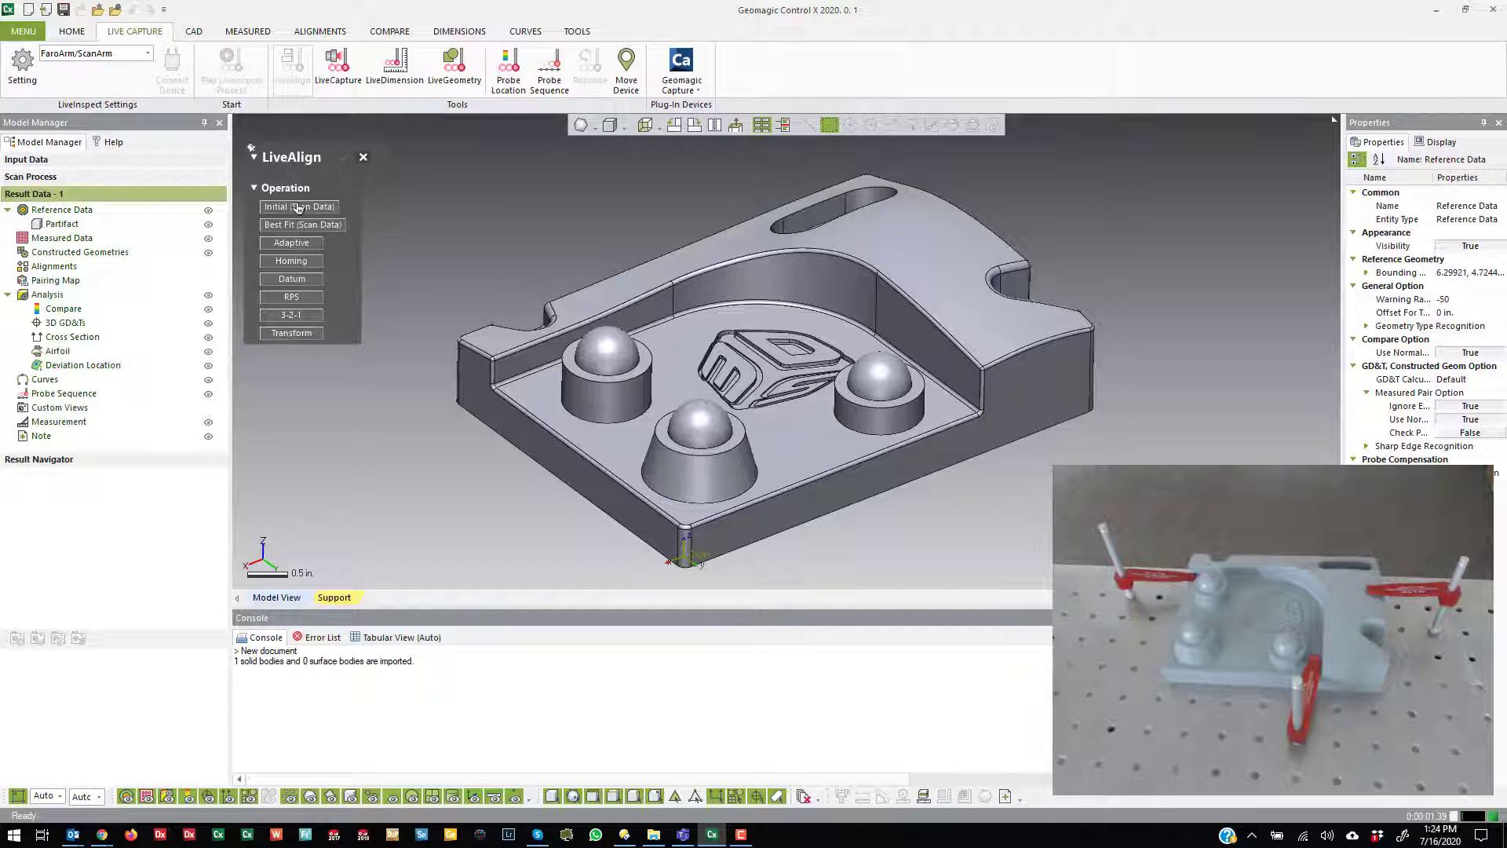
Close the LiveAlign panel and end on the HOME tab.
{"action": "left_click", "coordinate": [71, 31]}
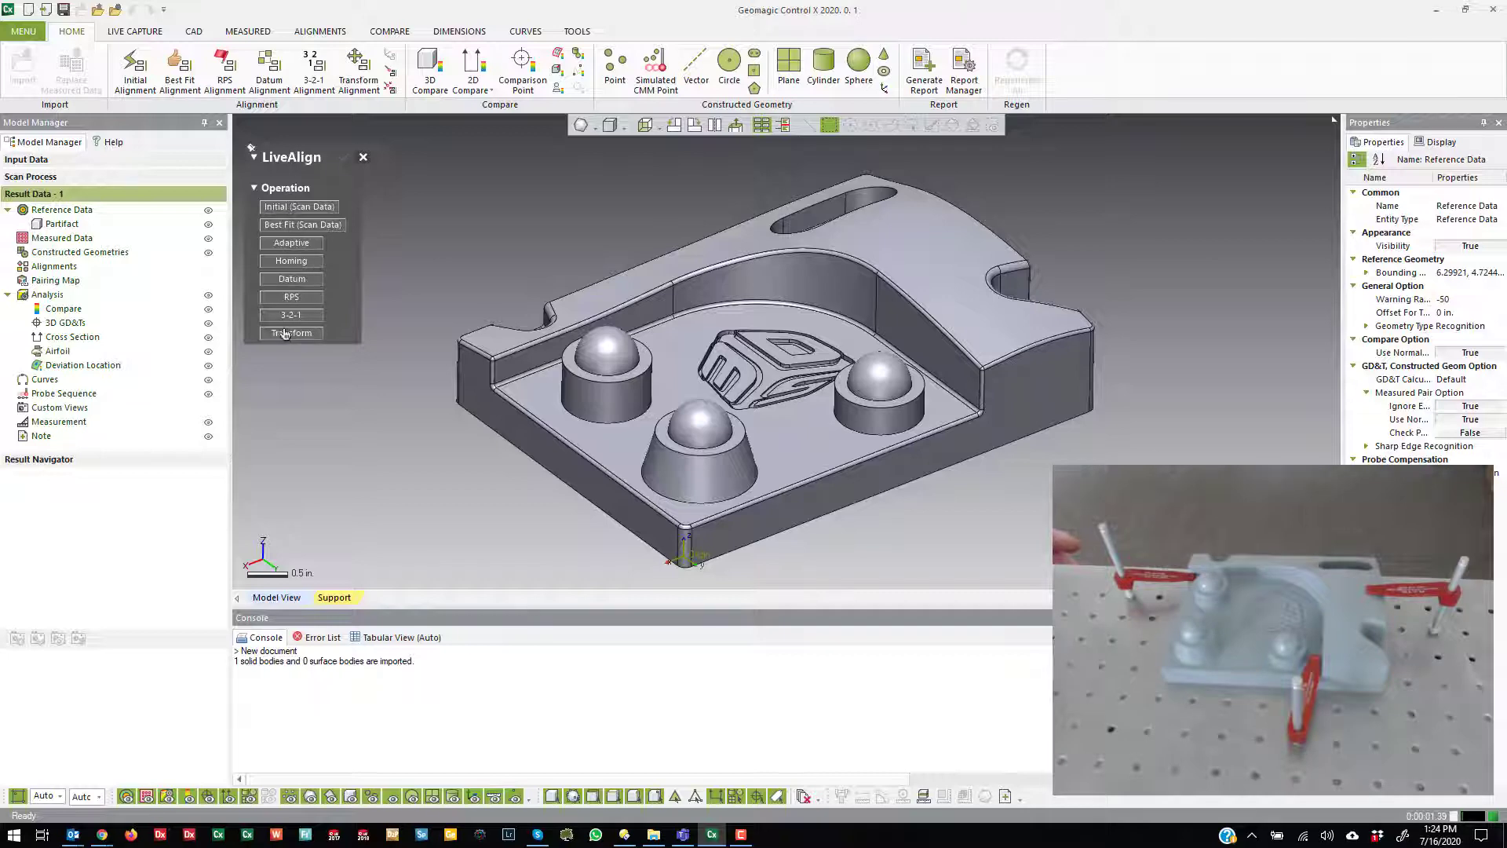
{"action": "left_click", "coordinate": [361, 158]}
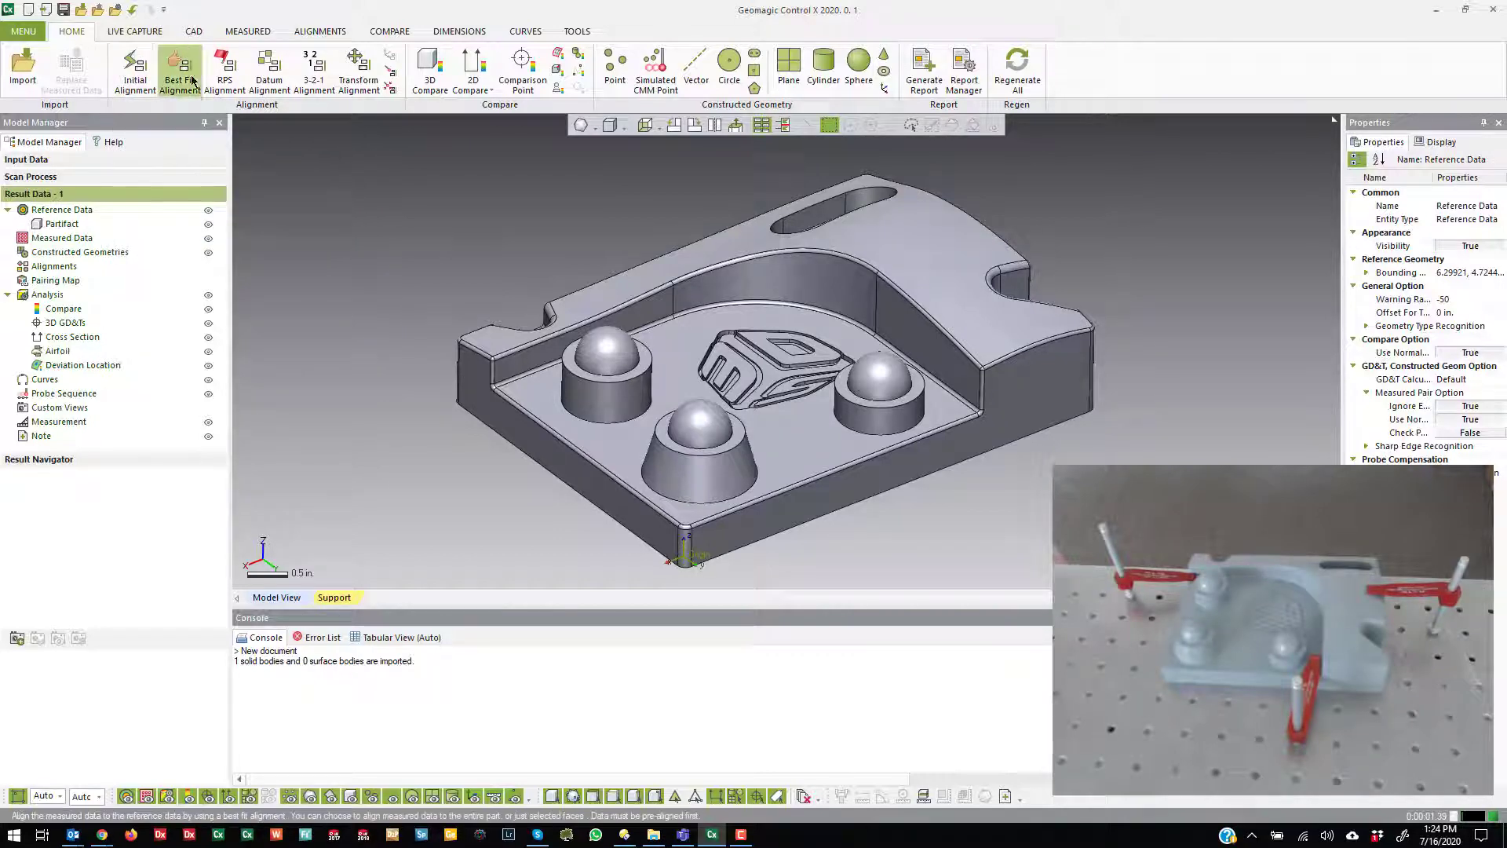
{"action": "left_click", "coordinate": [135, 31]}
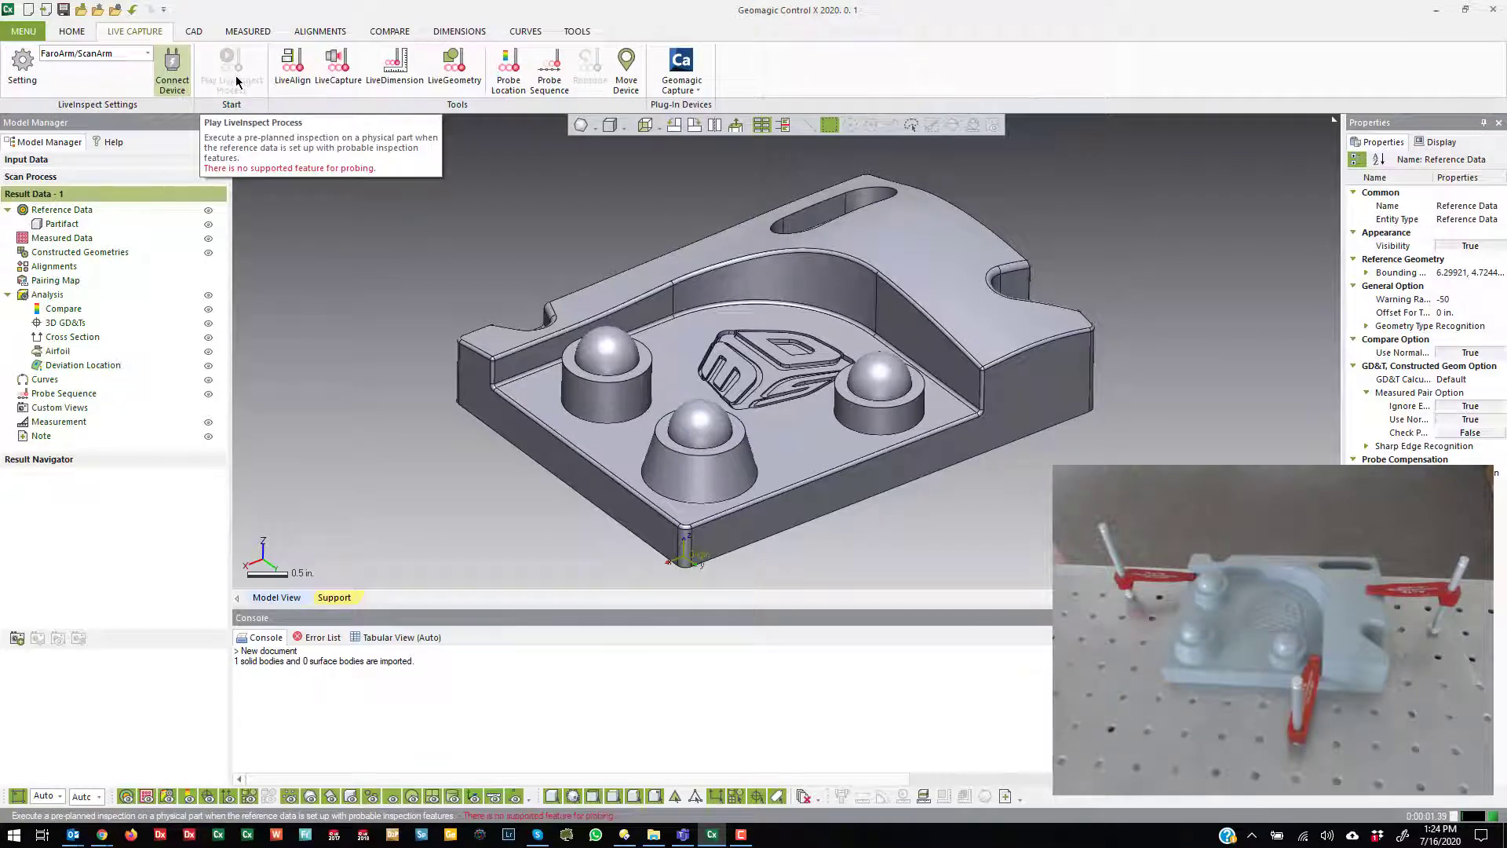
{"action": "left_click", "coordinate": [72, 32]}
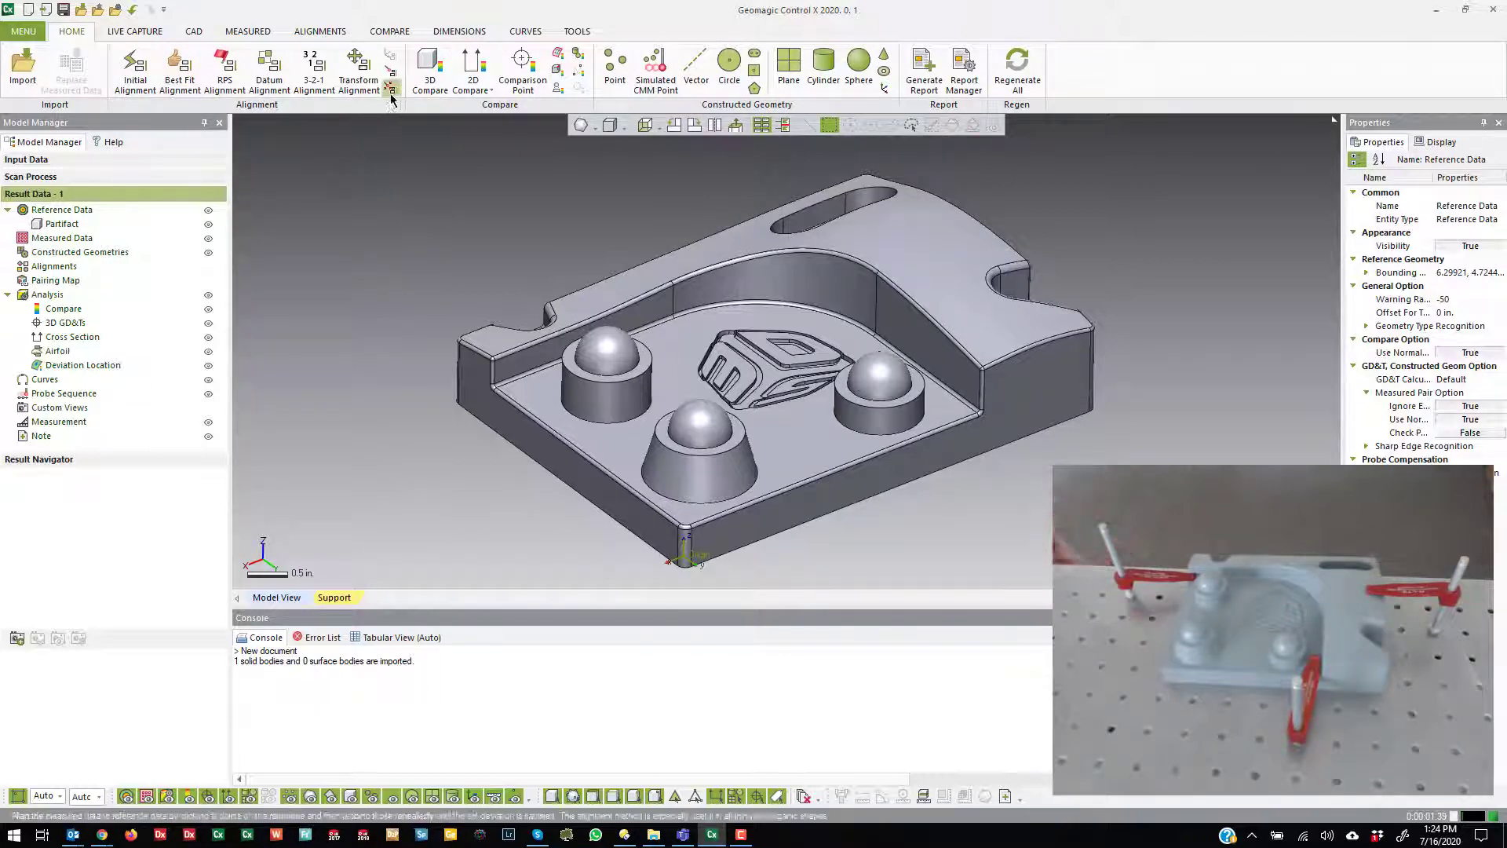
Start a new document without saving, then reopen LiveAlign showing Interactive and Advanced Method.
{"action": "left_click", "coordinate": [134, 32]}
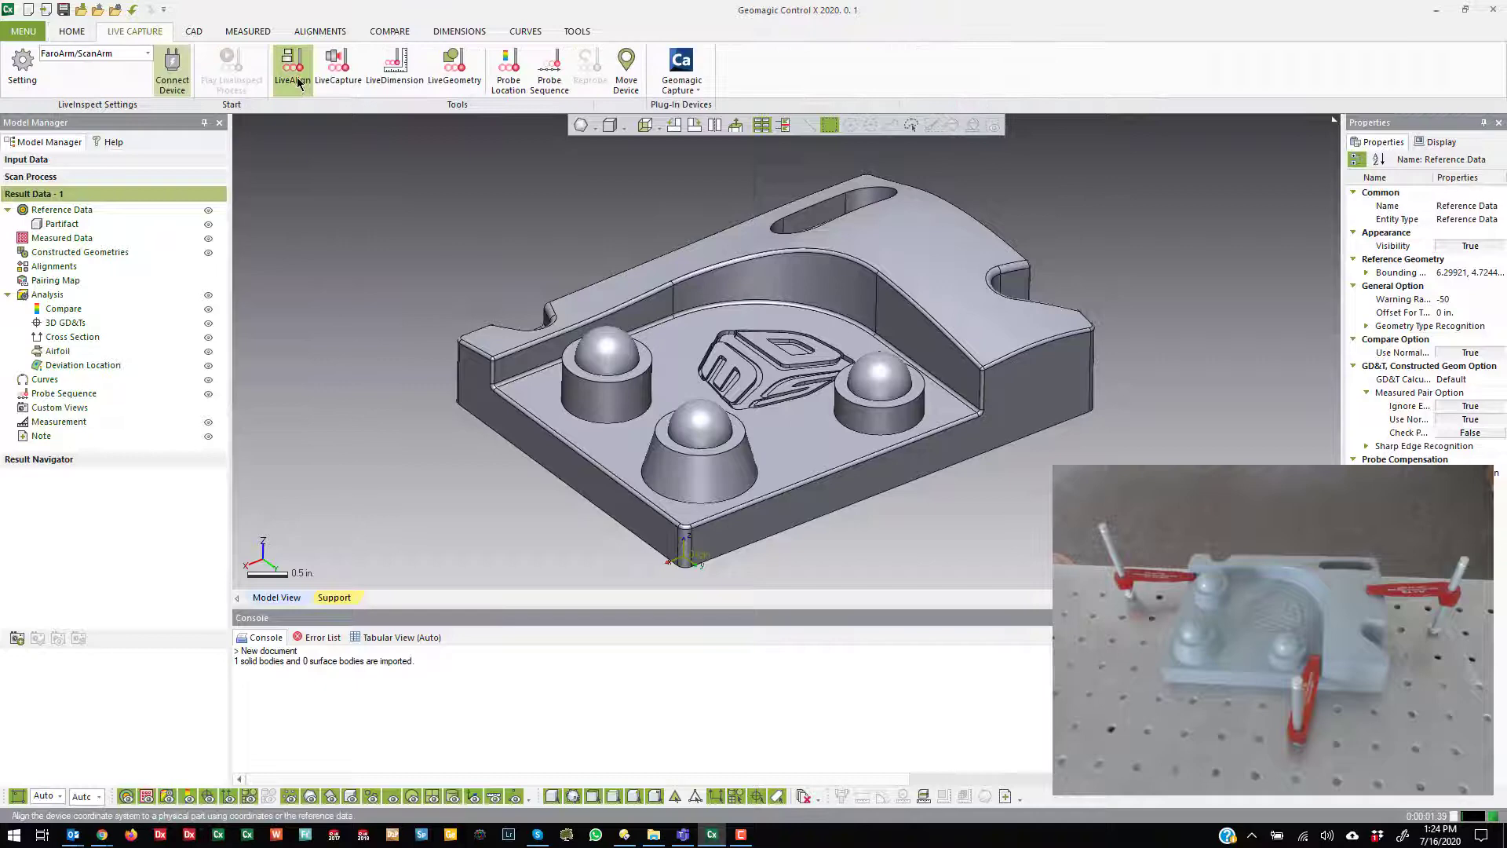
{"action": "left_click", "coordinate": [30, 12]}
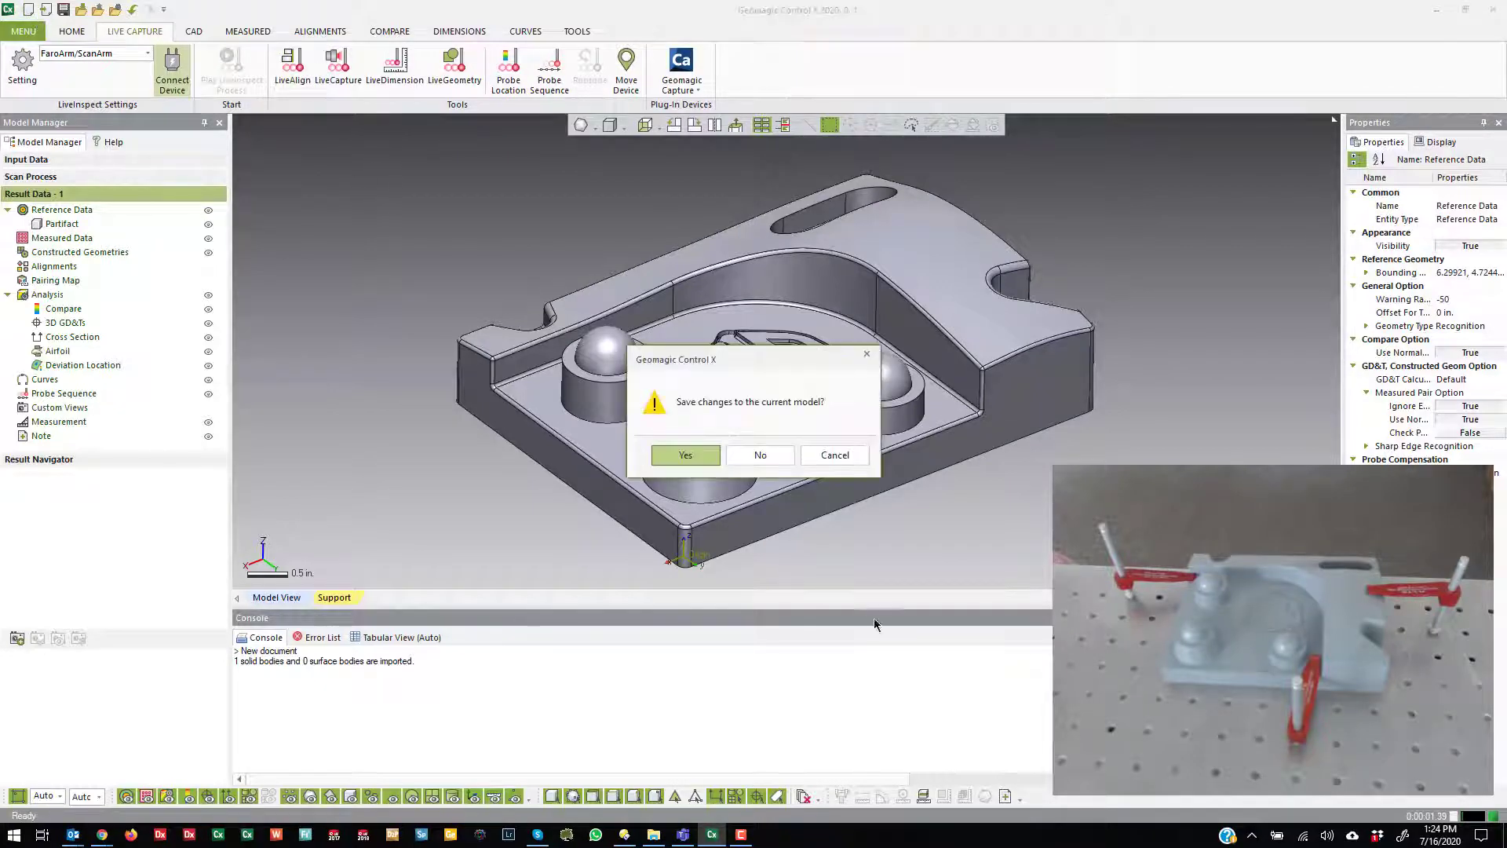
{"action": "left_click", "coordinate": [780, 454]}
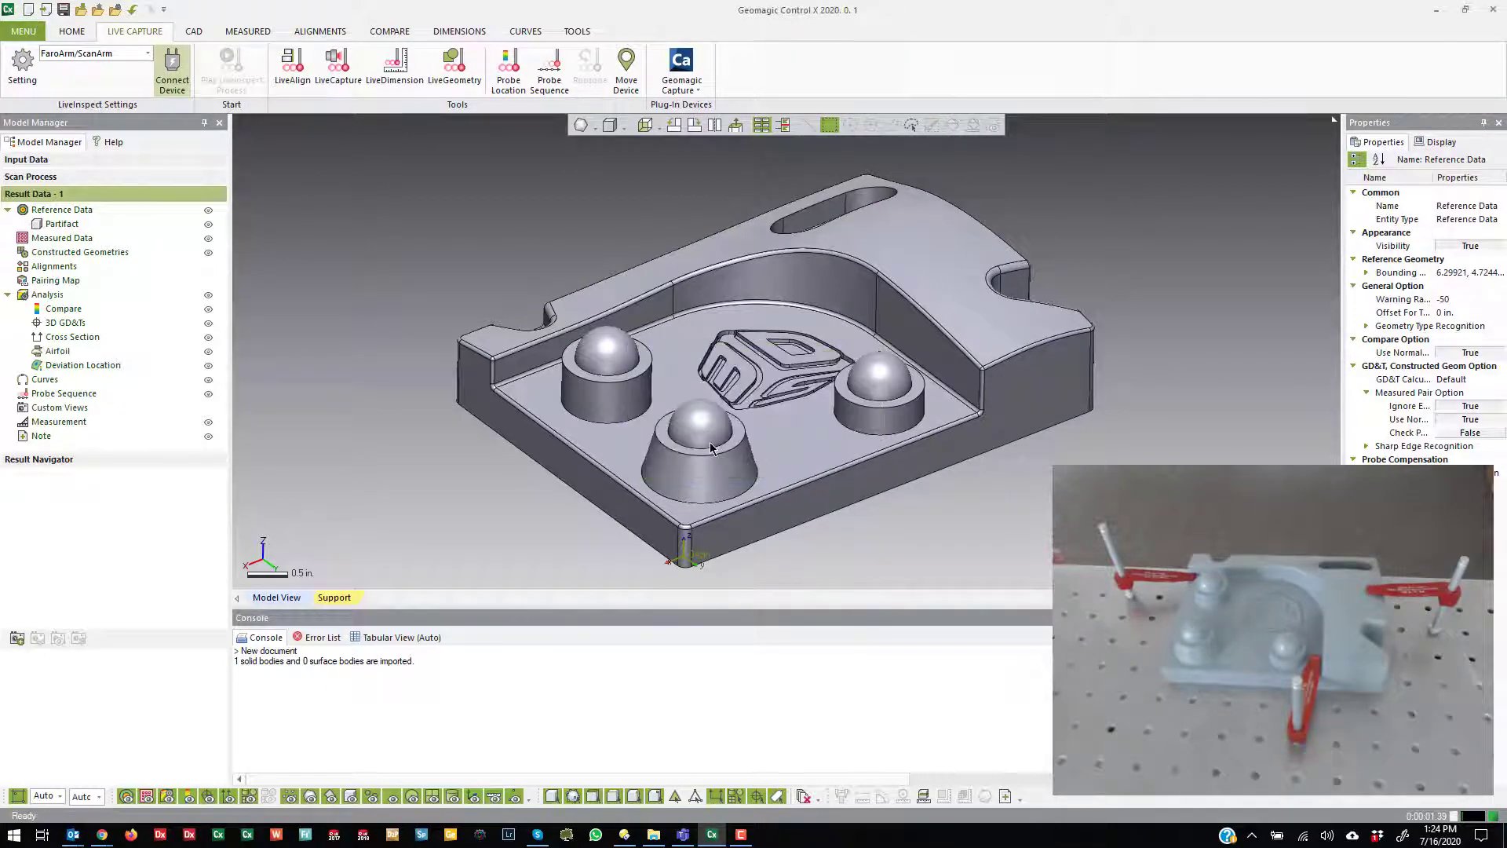
{"action": "left_click", "coordinate": [129, 31]}
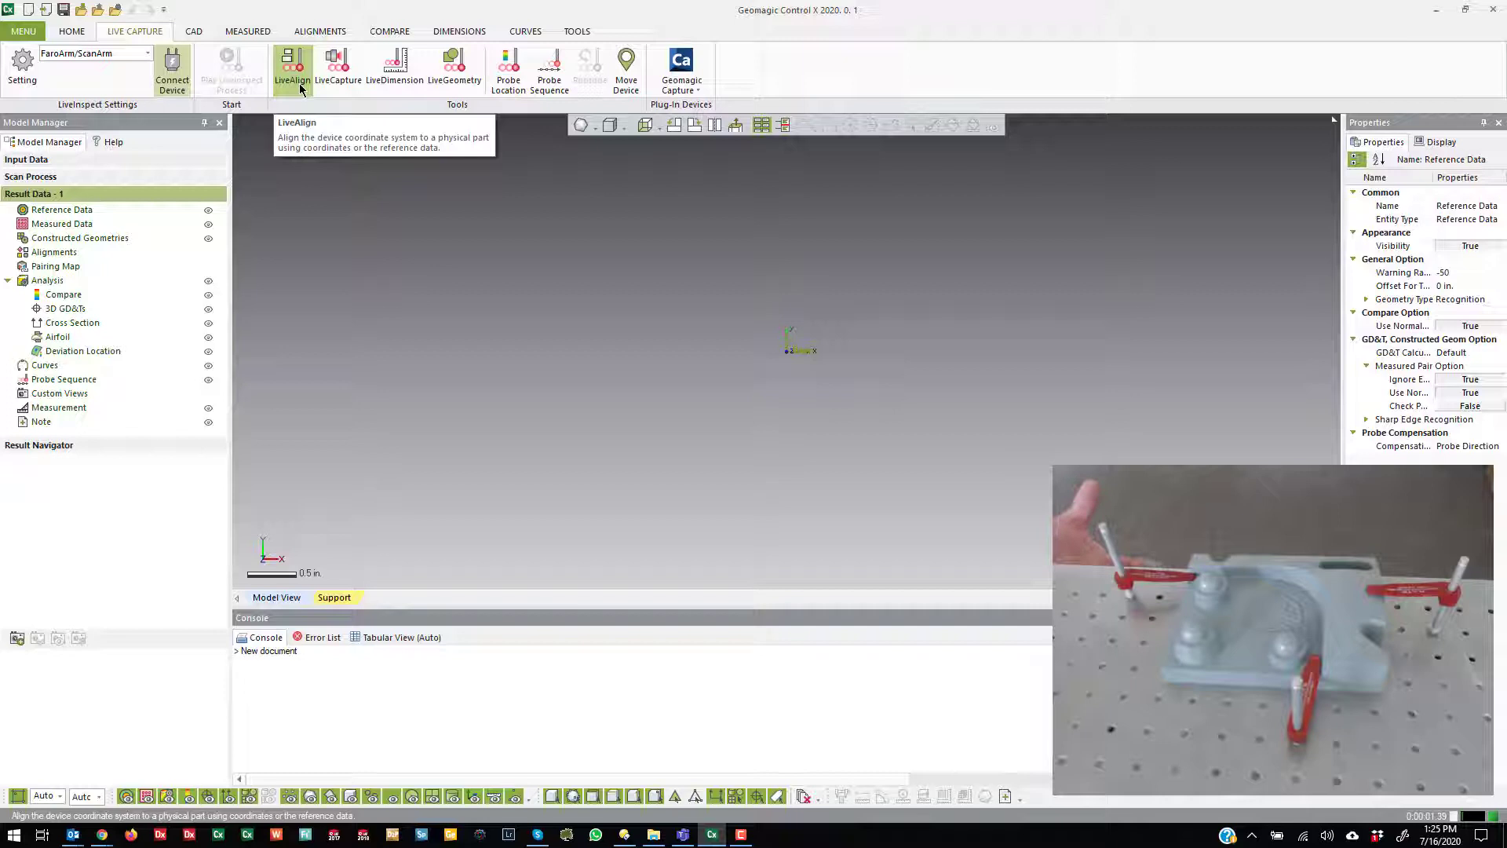
{"action": "left_click", "coordinate": [289, 45]}
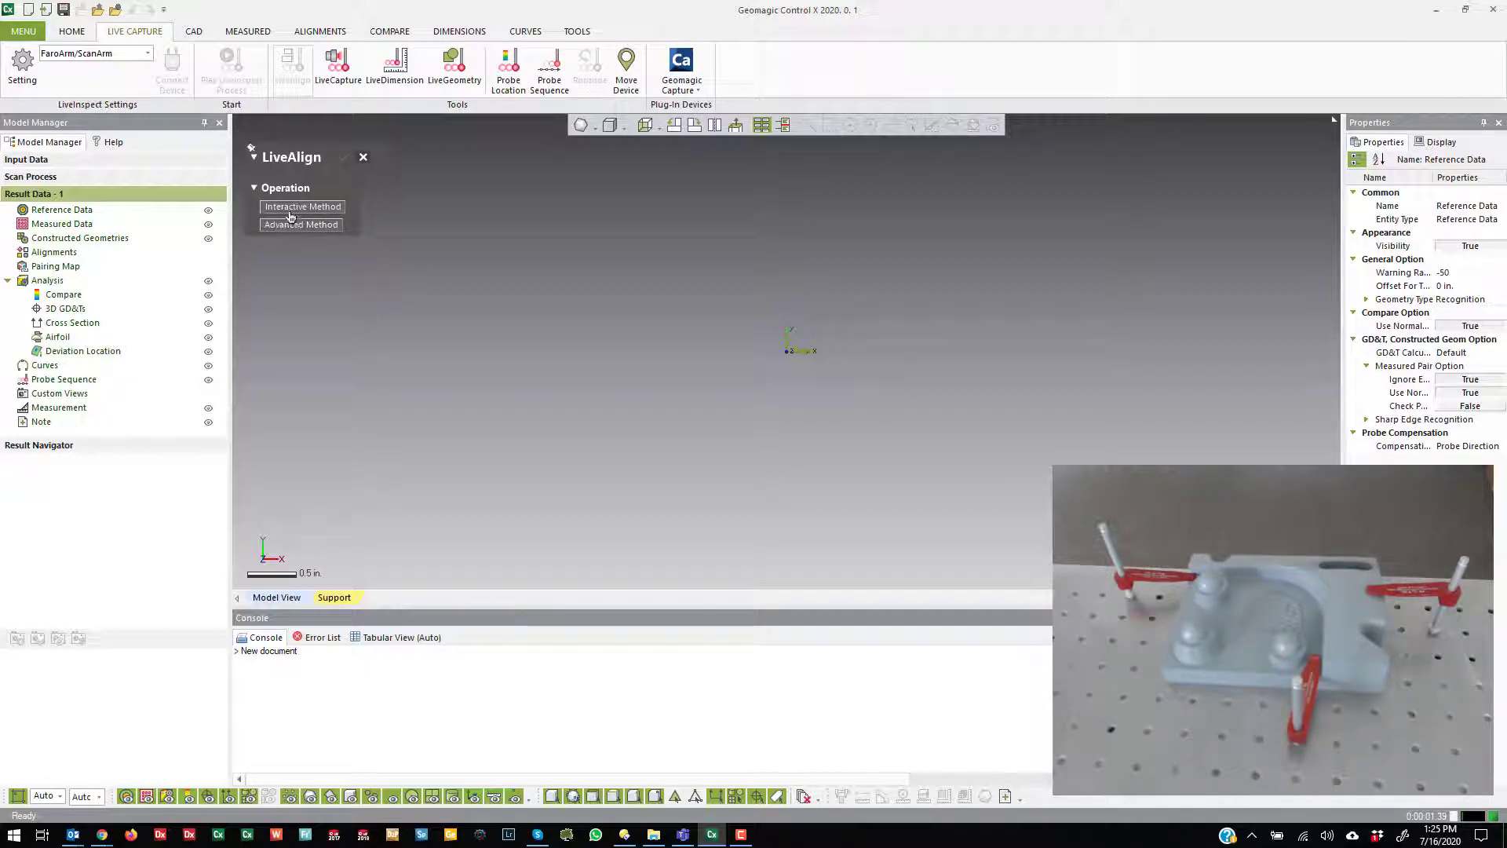
Choose Interactive Method in LiveAlign to begin probing Plane1.
{"action": "left_click", "coordinate": [290, 207]}
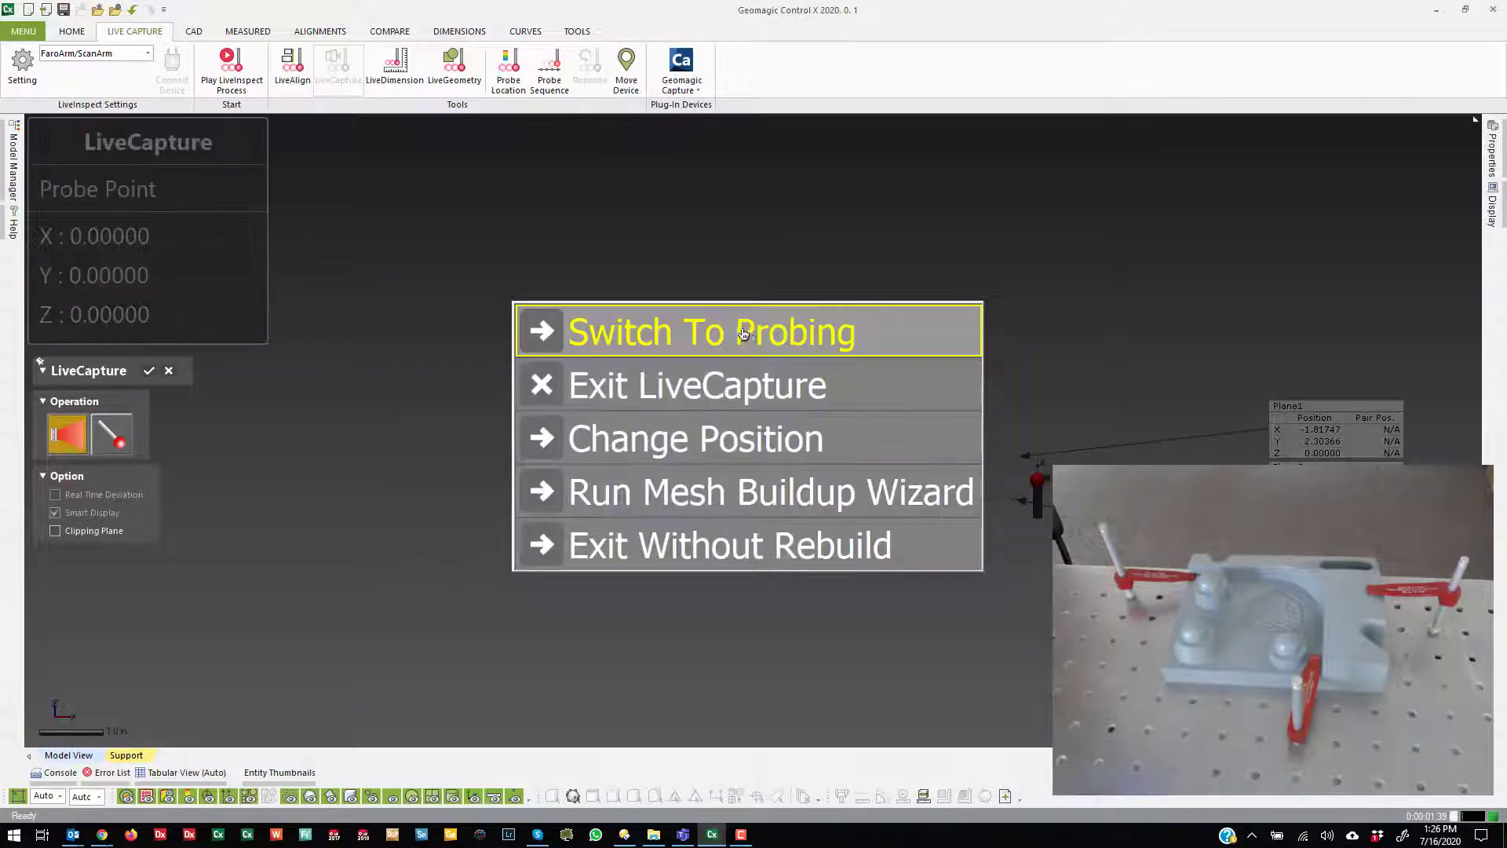
Exit LiveCapture, inspect the blue scan with Plane1–Plane3, then start a fresh unsaved document.
{"action": "key", "text": "Down"}
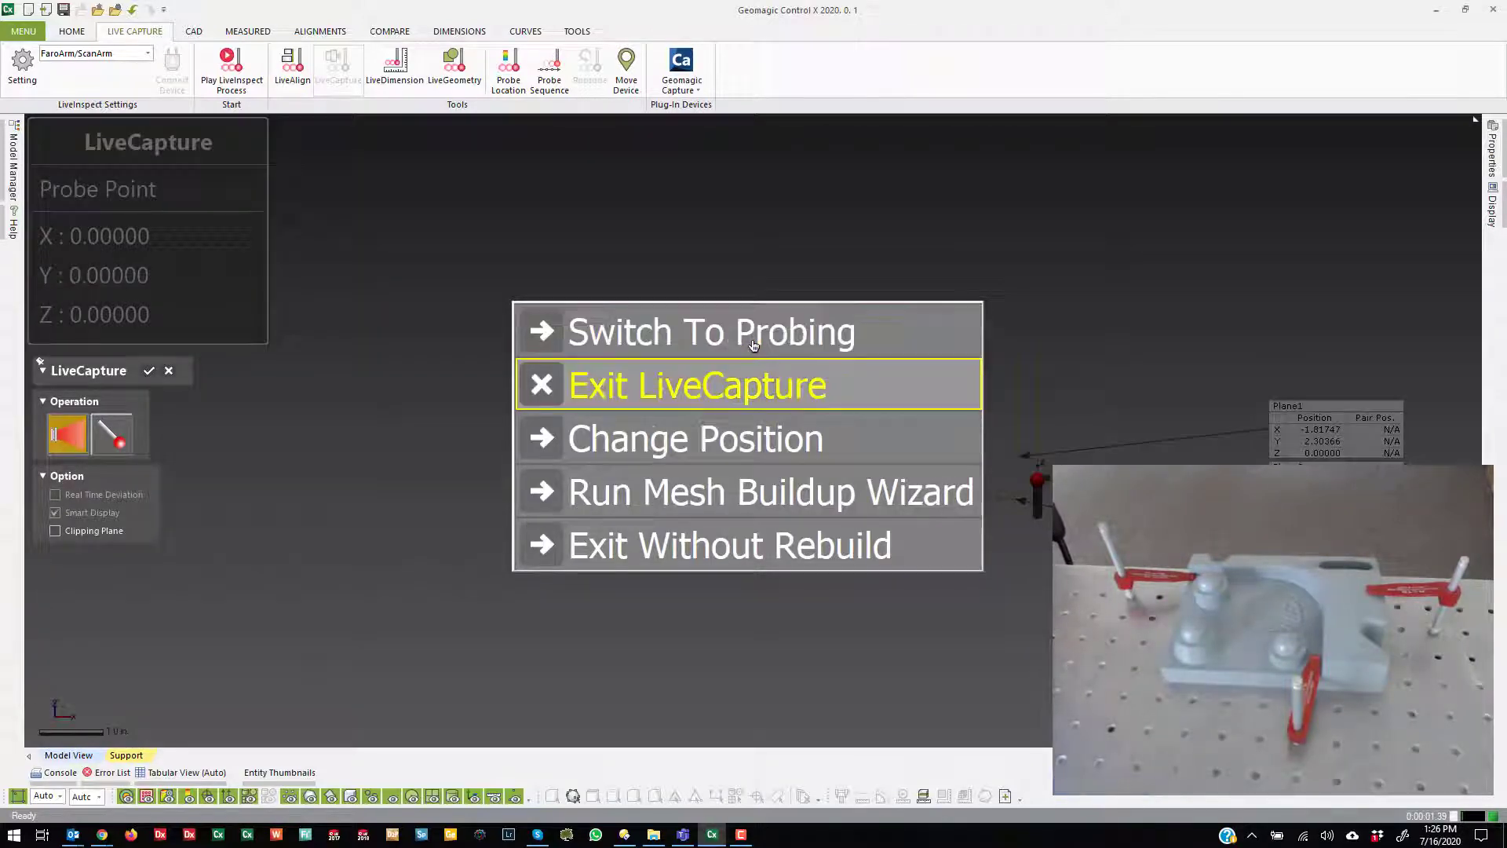
{"action": "key", "text": "Return"}
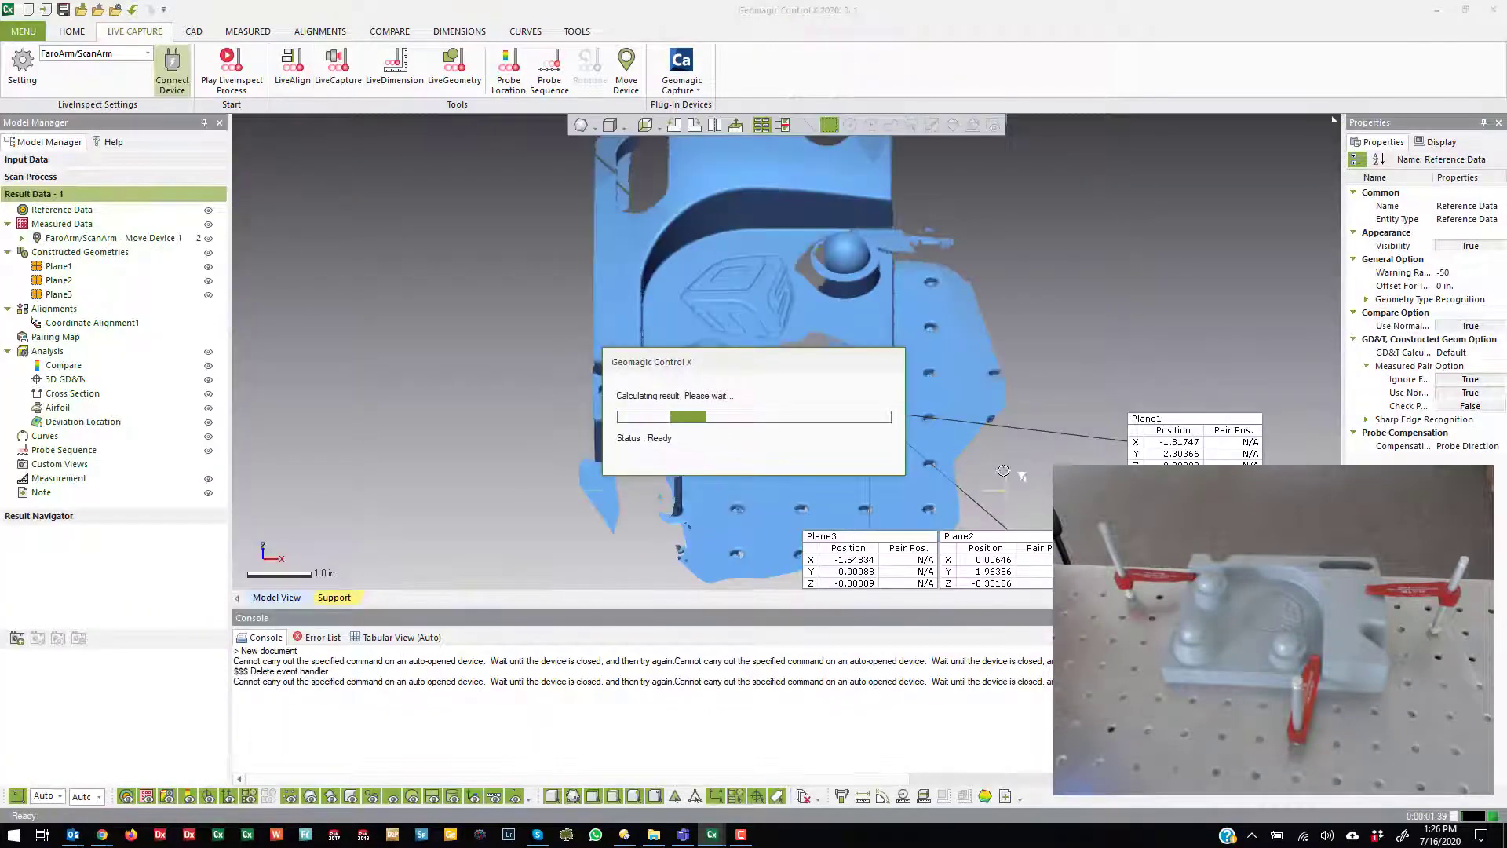
{"action": "right_click_drag", "start_coordinate": [973, 463], "coordinate": [866, 432]}
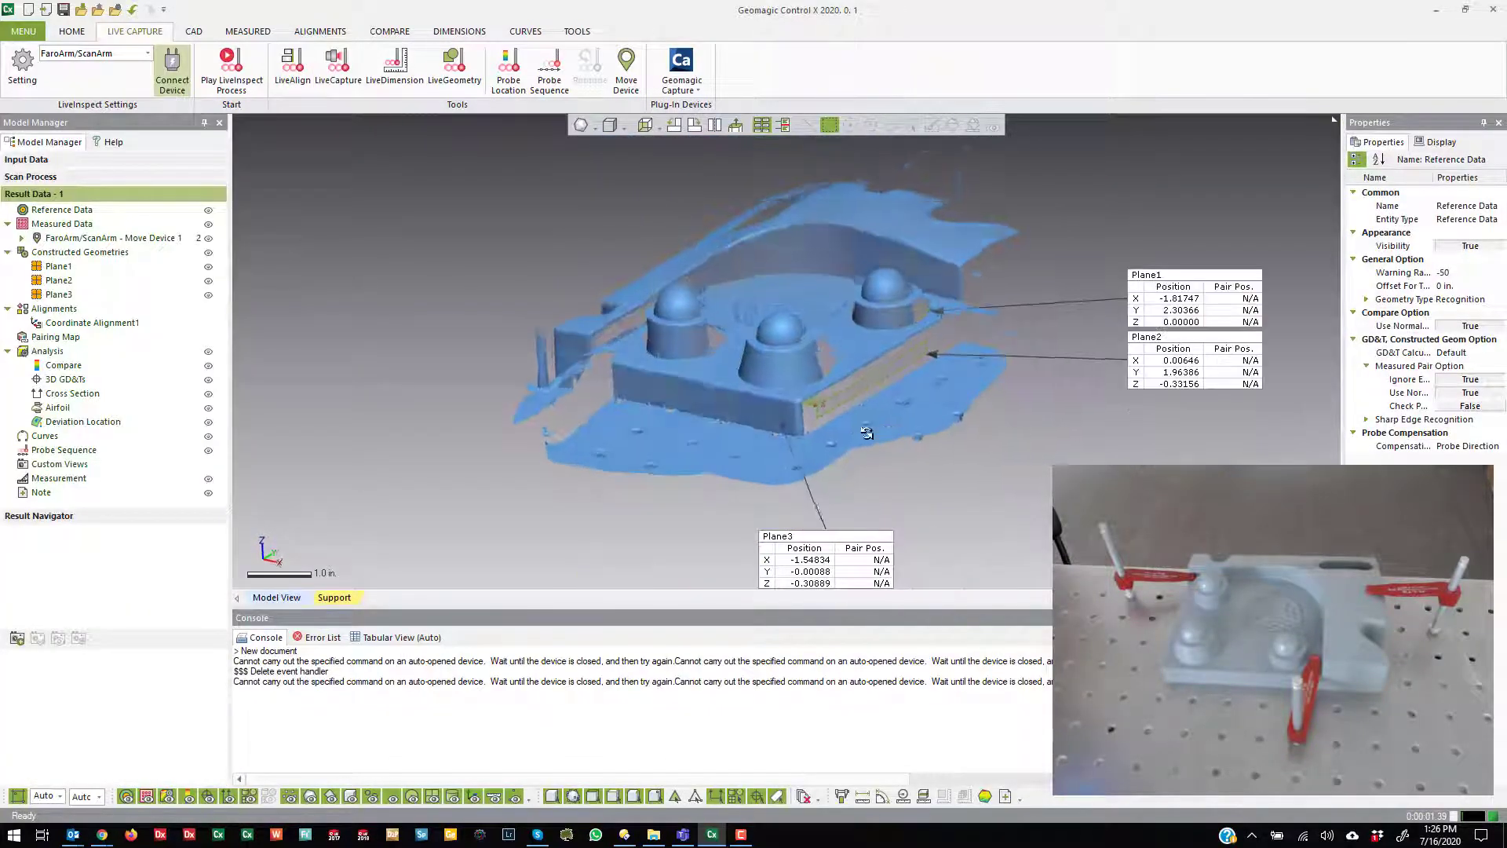
{"action": "scroll", "coordinate": [794, 420], "scroll_direction": "up", "scroll_amount": 6}
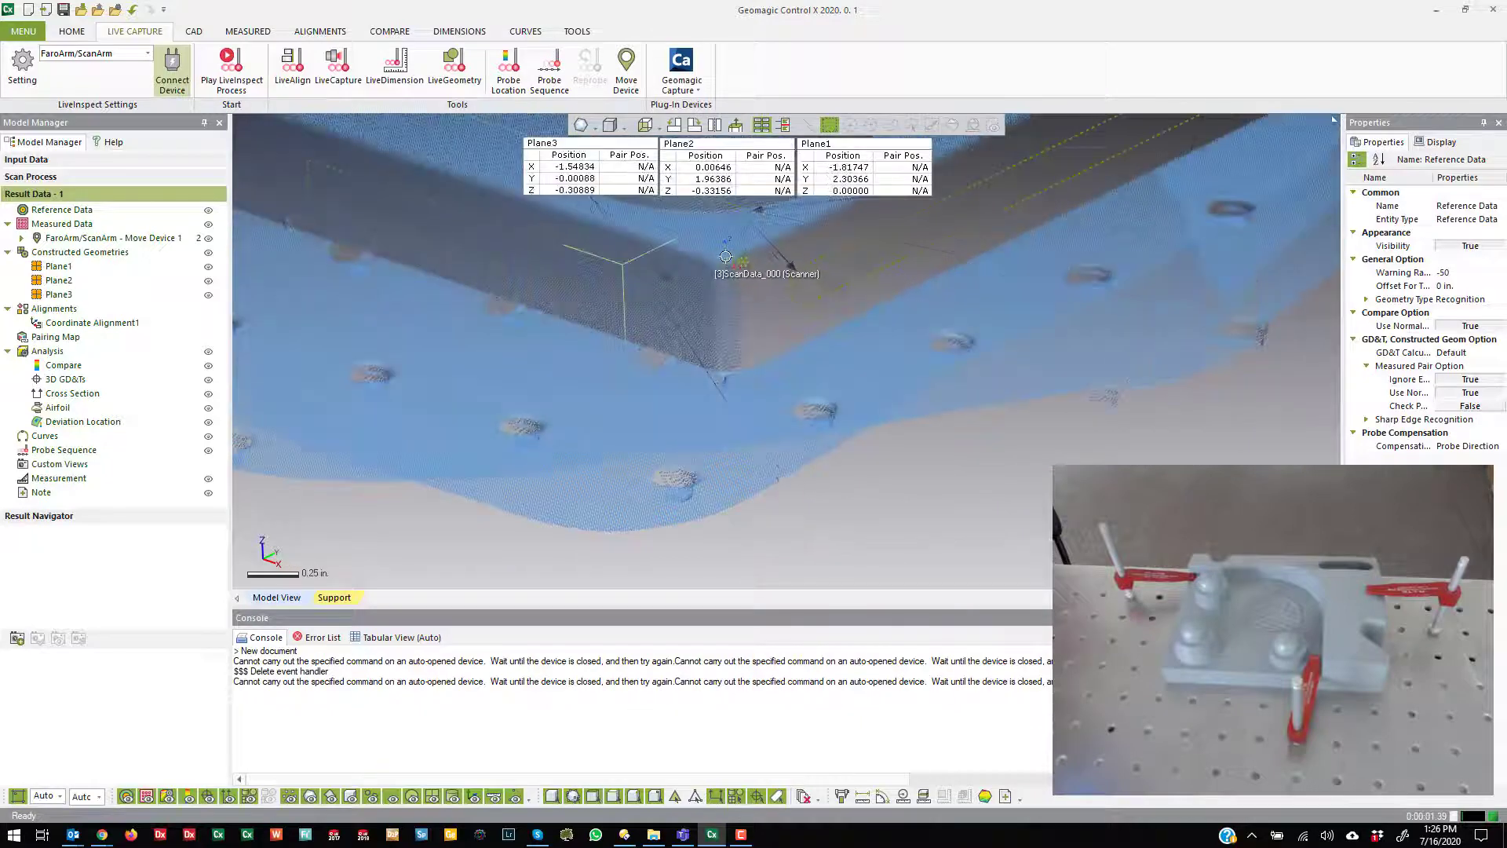
{"action": "scroll", "coordinate": [836, 285], "scroll_direction": "down", "scroll_amount": 6}
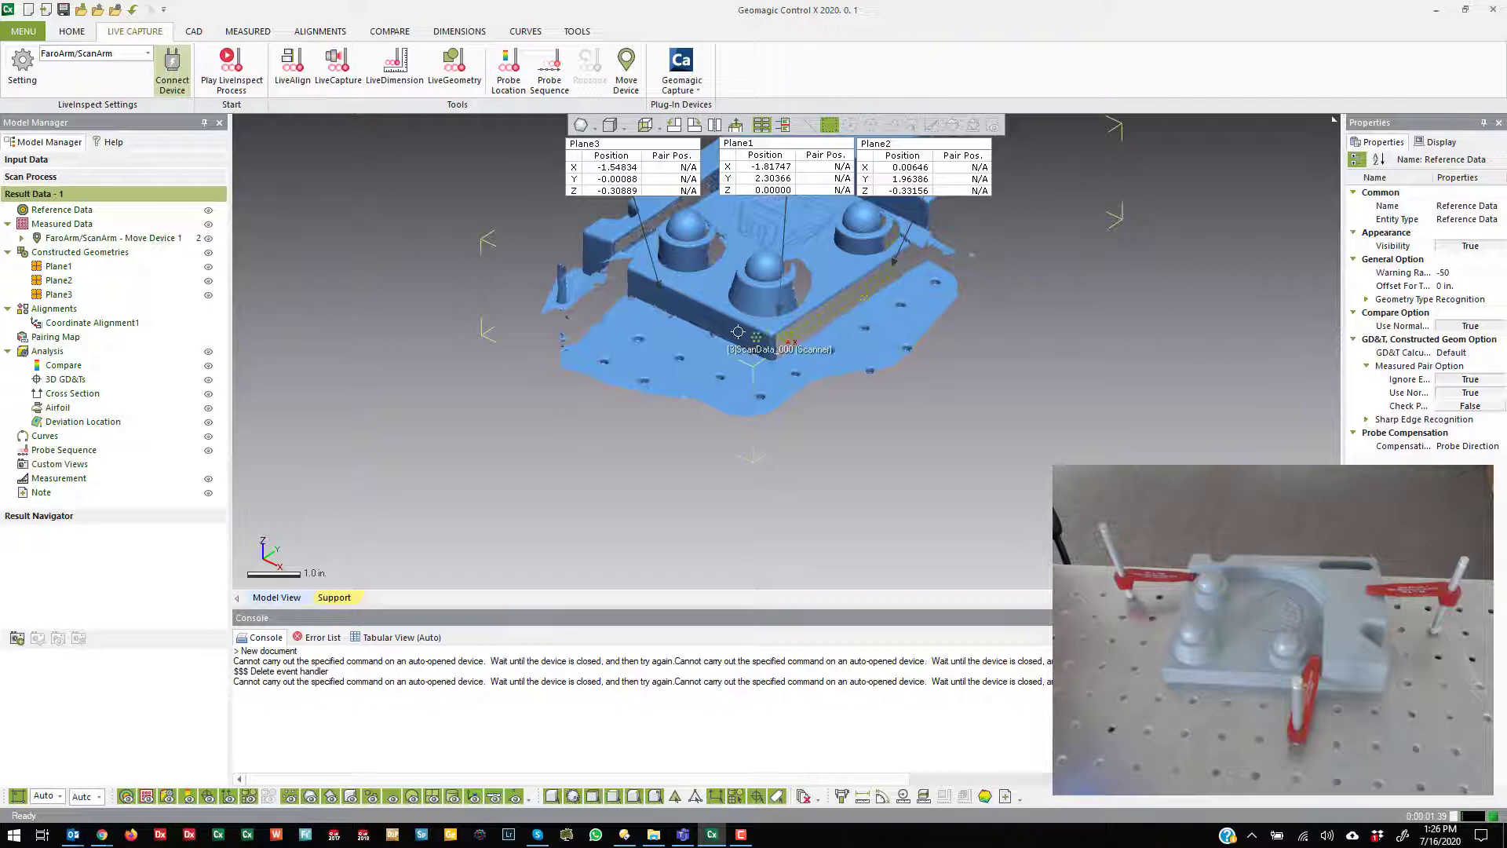
{"action": "right_click_drag", "start_coordinate": [733, 333], "coordinate": [646, 287]}
{"action": "scroll", "coordinate": [797, 311], "scroll_direction": "up", "scroll_amount": 2}
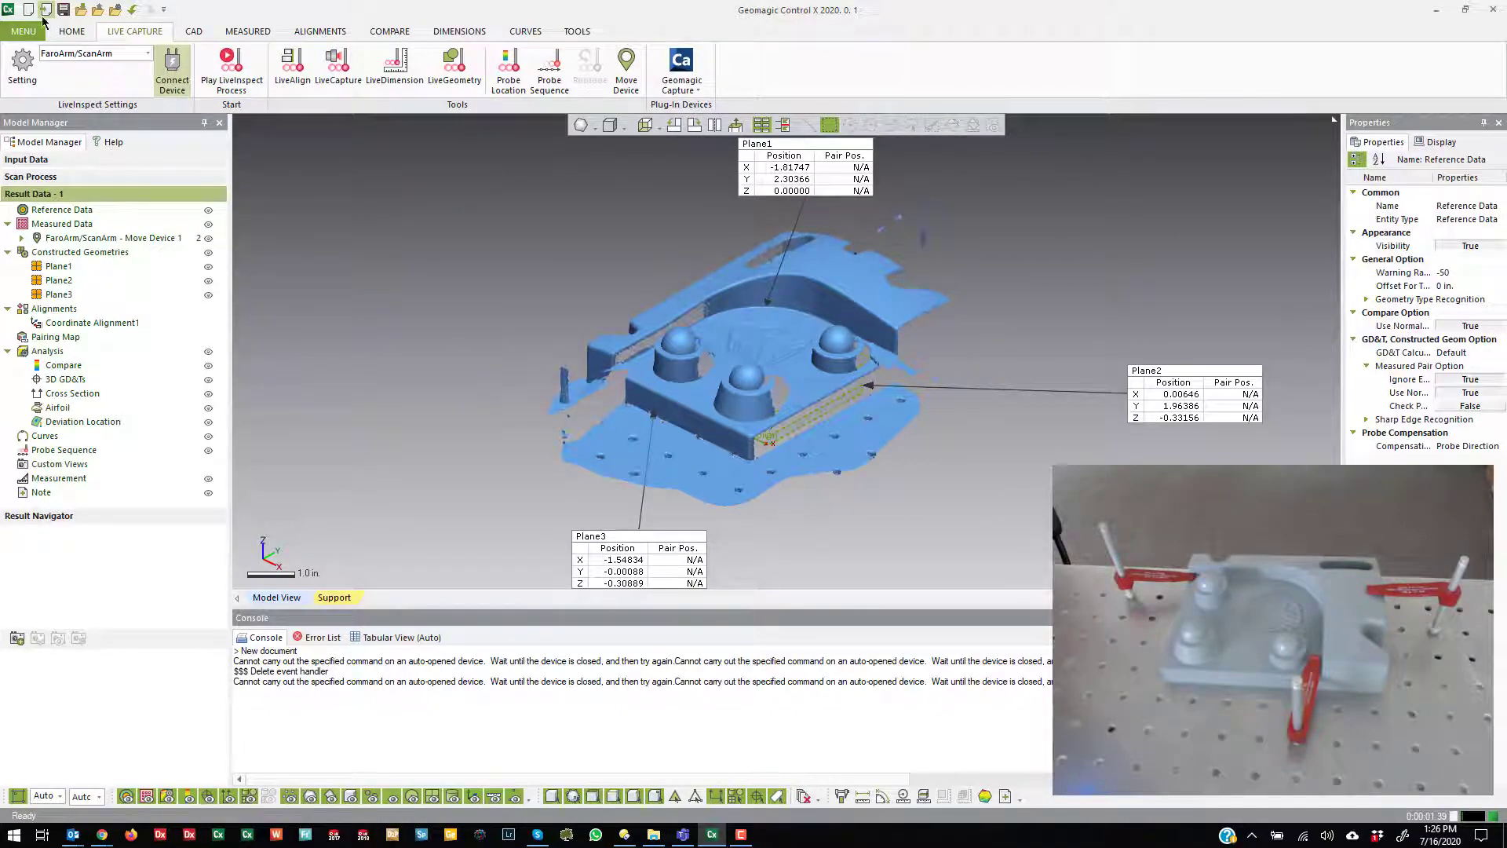
{"action": "key", "text": "Escape"}
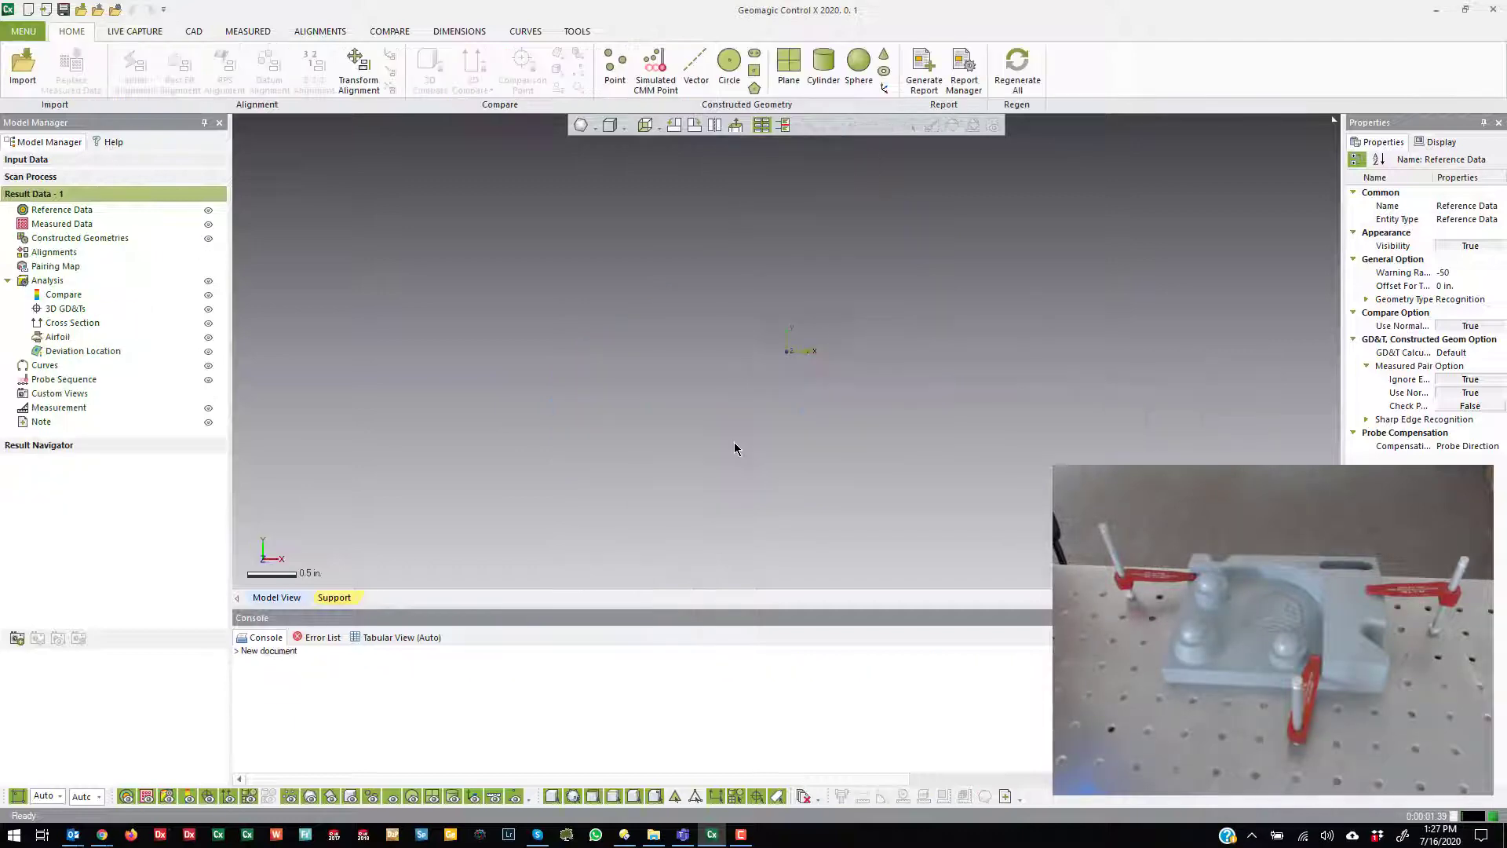
{"action": "left_click", "coordinate": [130, 33]}
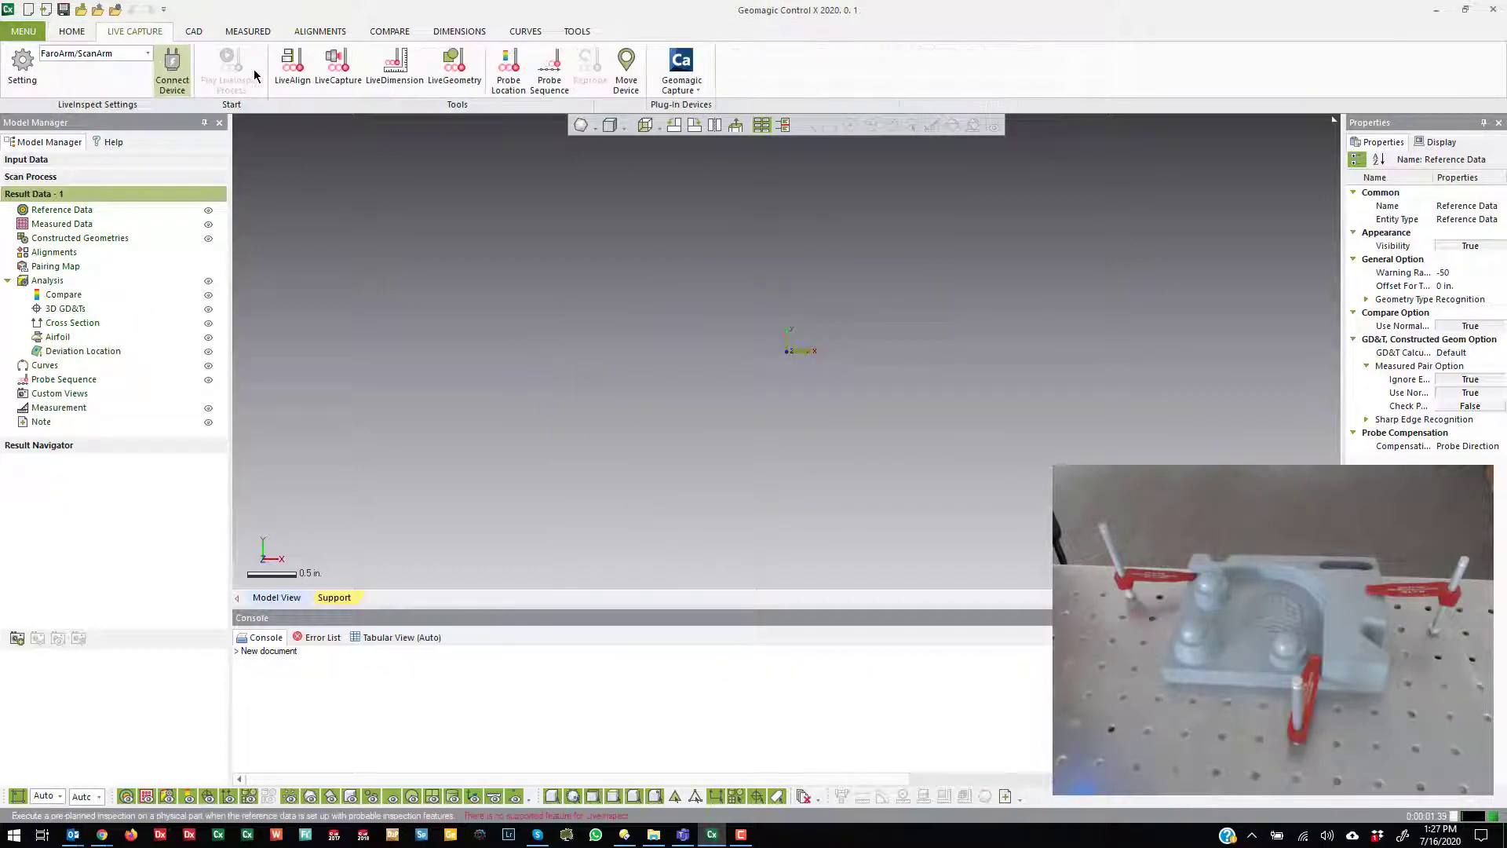
Launch LiveAlign's Advanced Method to open Align To Global (3-2-1 to origin).
{"action": "left_click", "coordinate": [283, 69]}
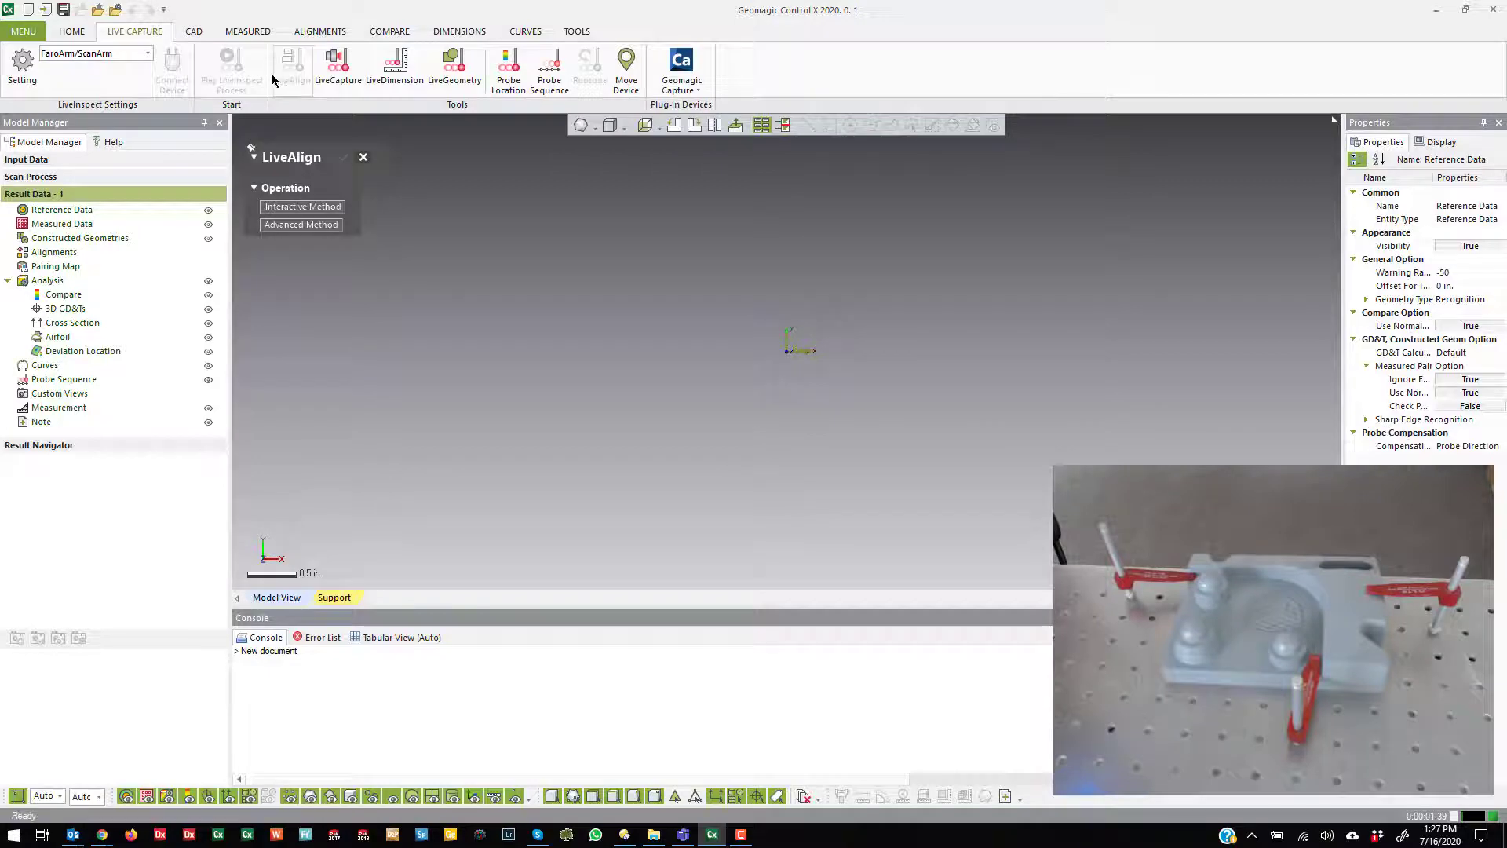
{"action": "left_click", "coordinate": [278, 226]}
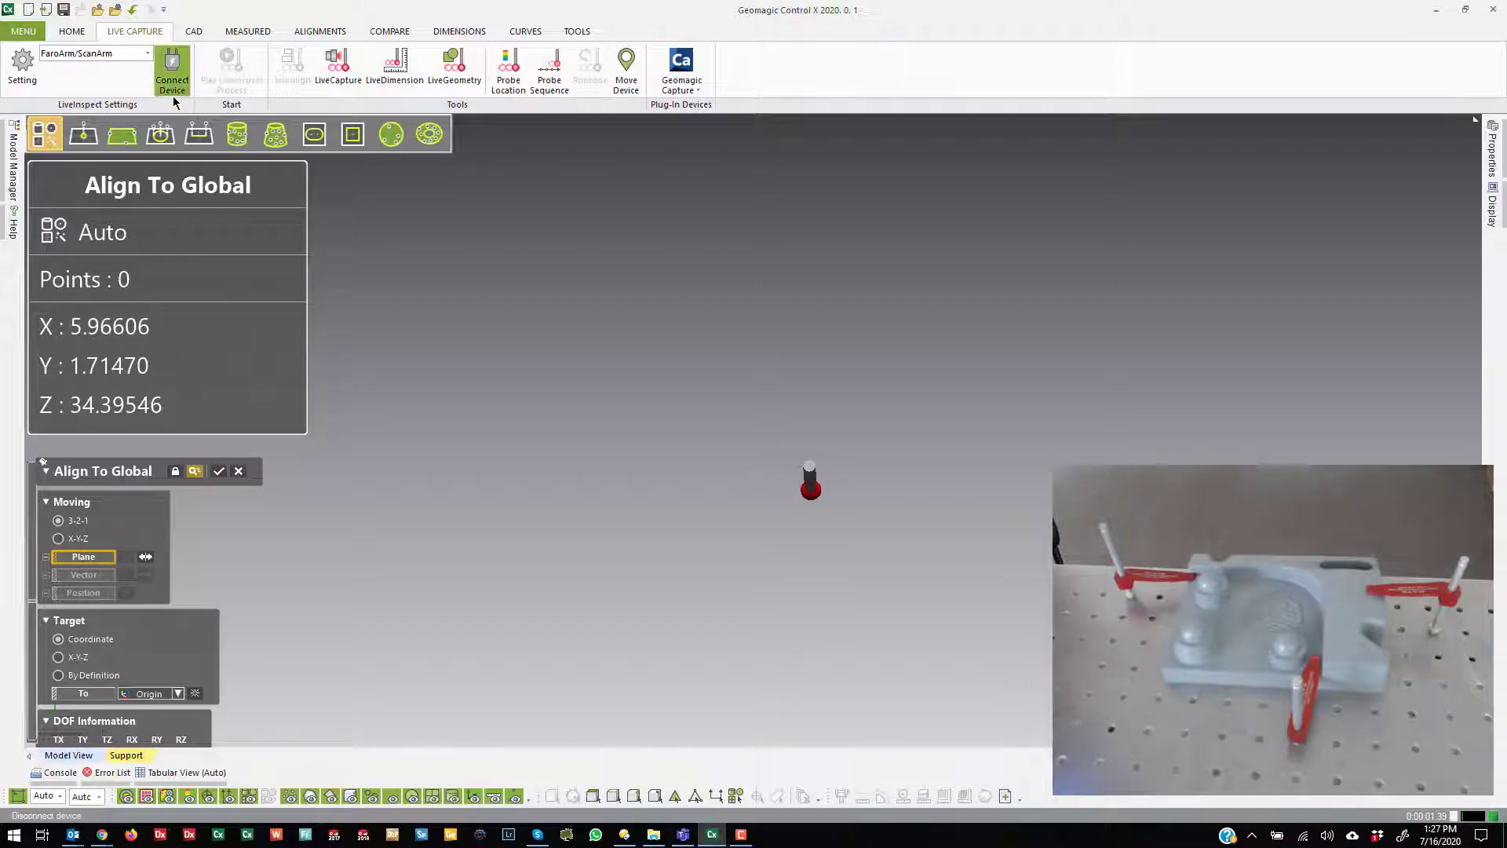
Set the Align To Global Moving option to X-Y-Z.
{"action": "left_click", "coordinate": [71, 540]}
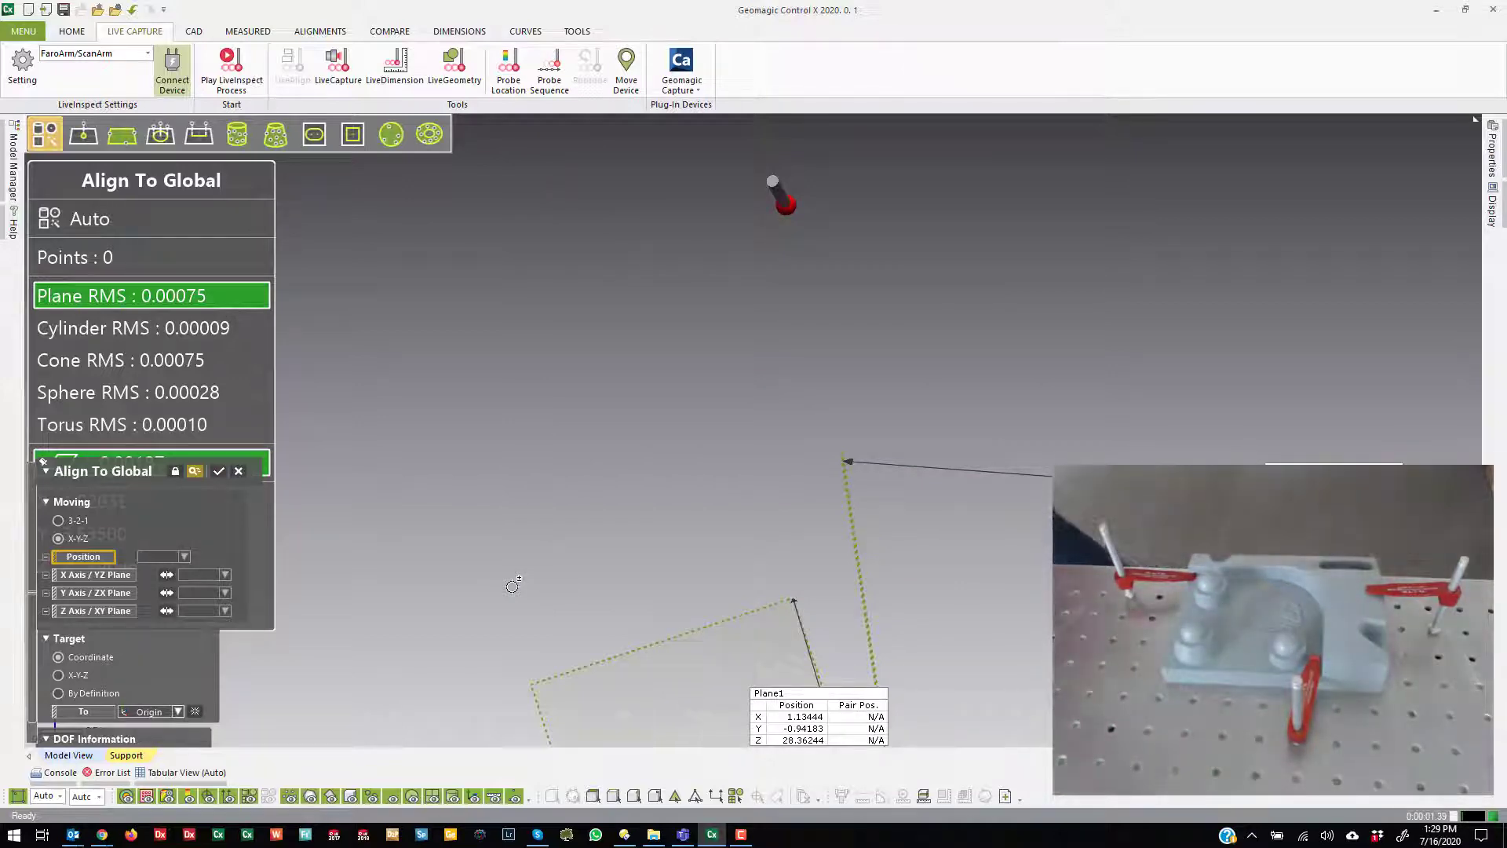
Pick Plane1 and Cylinder1 in the viewport as the X-Y-Z Position features.
{"action": "right_click_drag", "start_coordinate": [511, 586], "coordinate": [785, 369]}
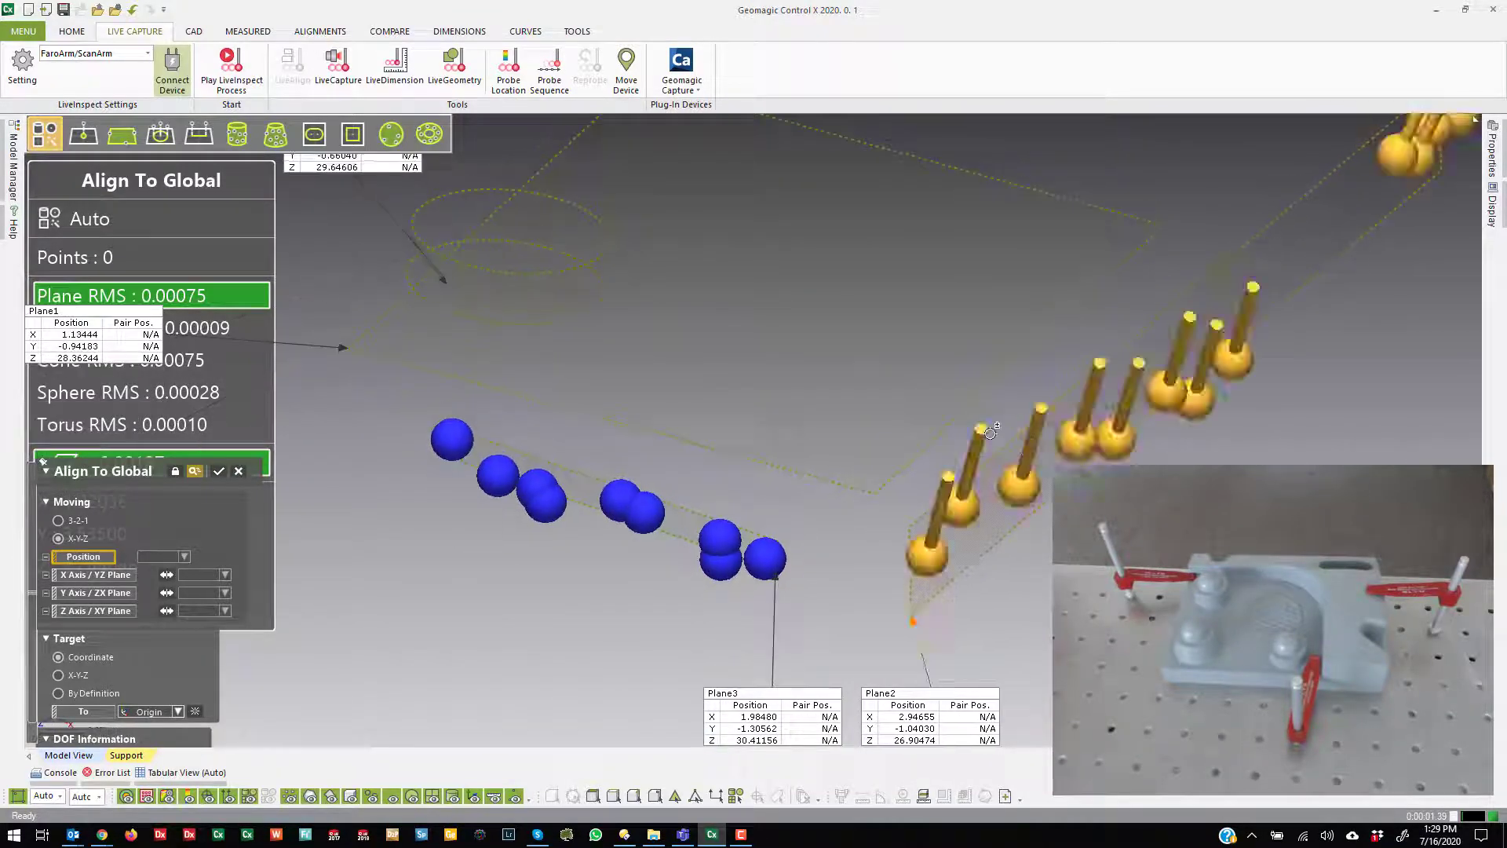
{"action": "left_click", "coordinate": [578, 381]}
{"action": "left_click", "coordinate": [554, 342]}
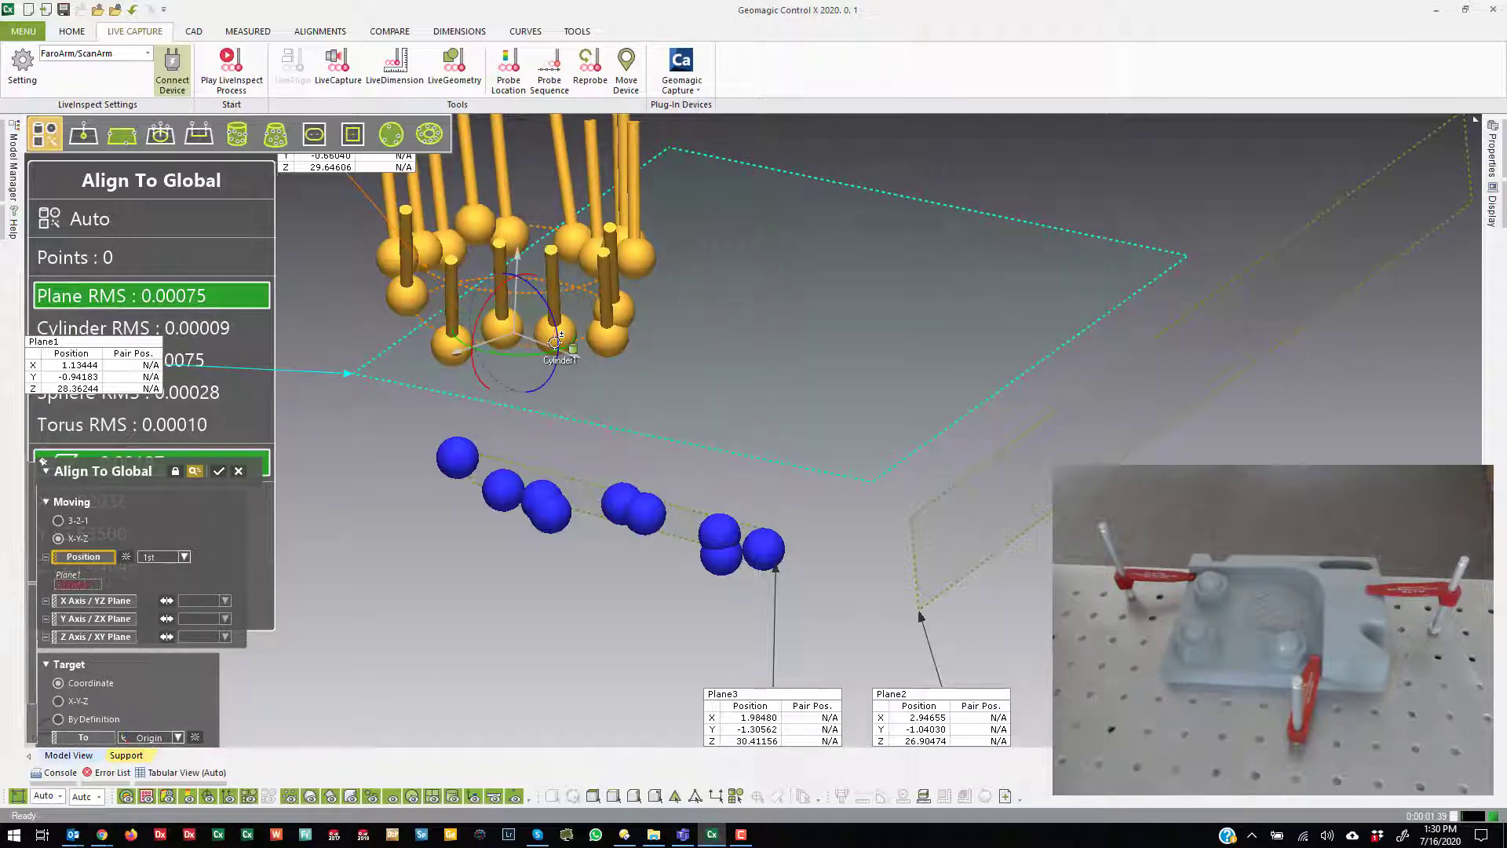
{"action": "right_click_drag", "start_coordinate": [577, 343], "coordinate": [647, 281]}
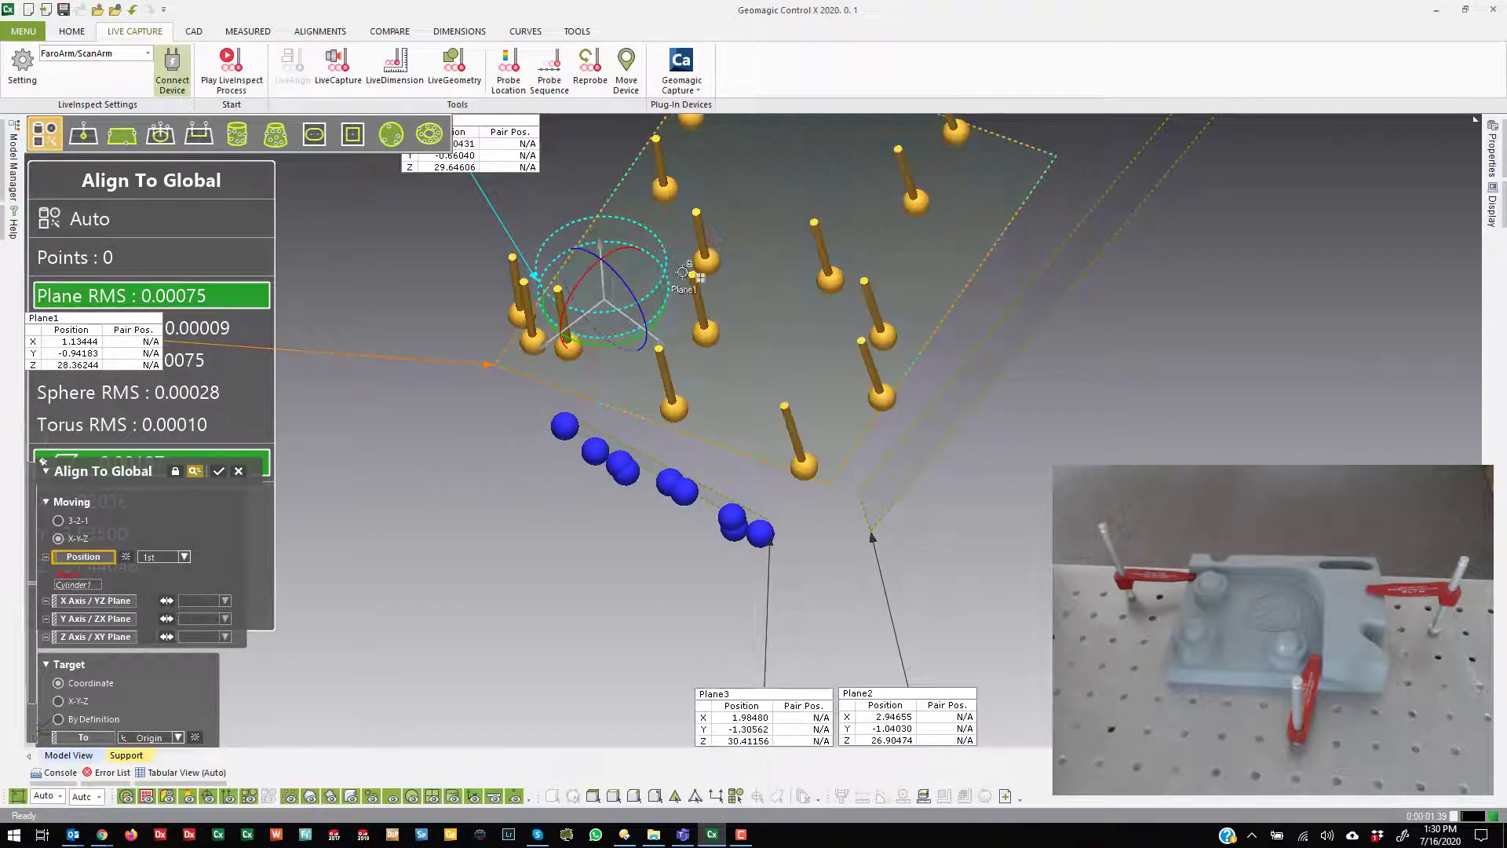
{"action": "left_click", "coordinate": [680, 246]}
{"action": "left_click", "coordinate": [602, 323]}
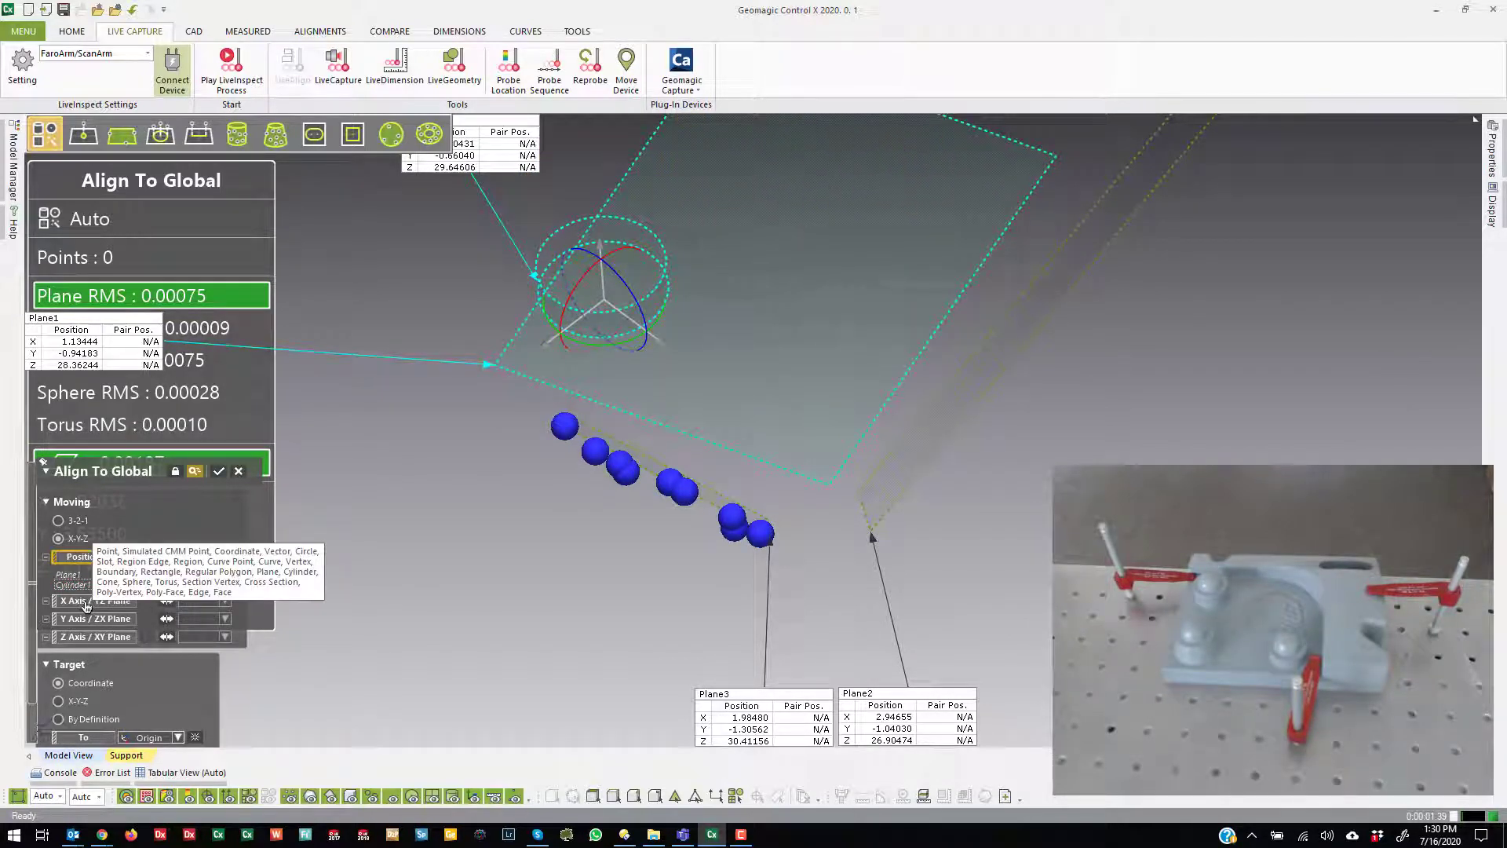
Assign Plane2 to X Axis/YZ Plane and Plane3 to Y Axis/ZX Plane, fix direction, confirm.
{"action": "left_click", "coordinate": [87, 601]}
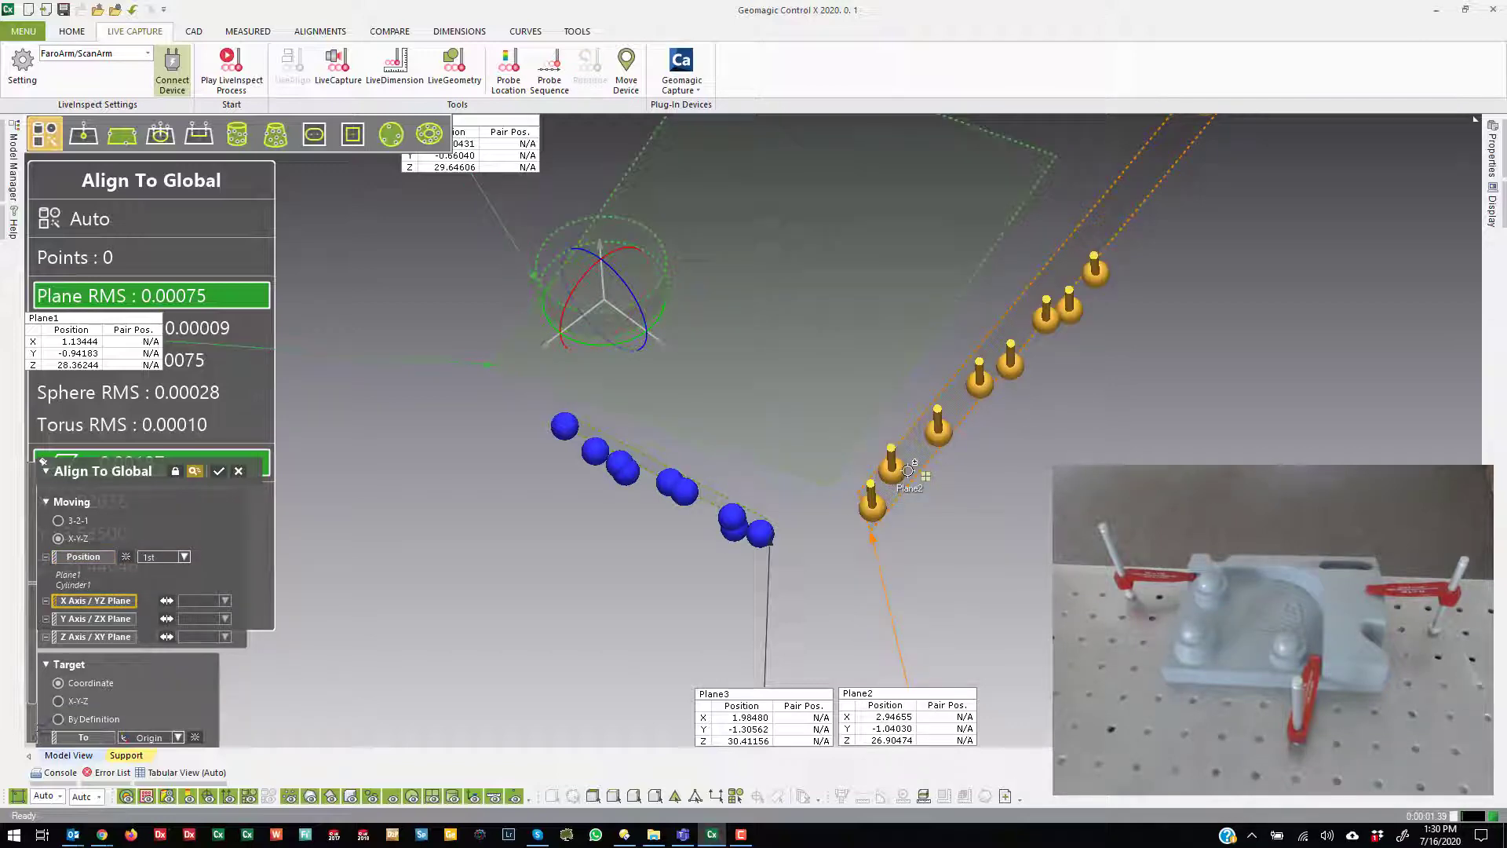
{"action": "left_click", "coordinate": [908, 470]}
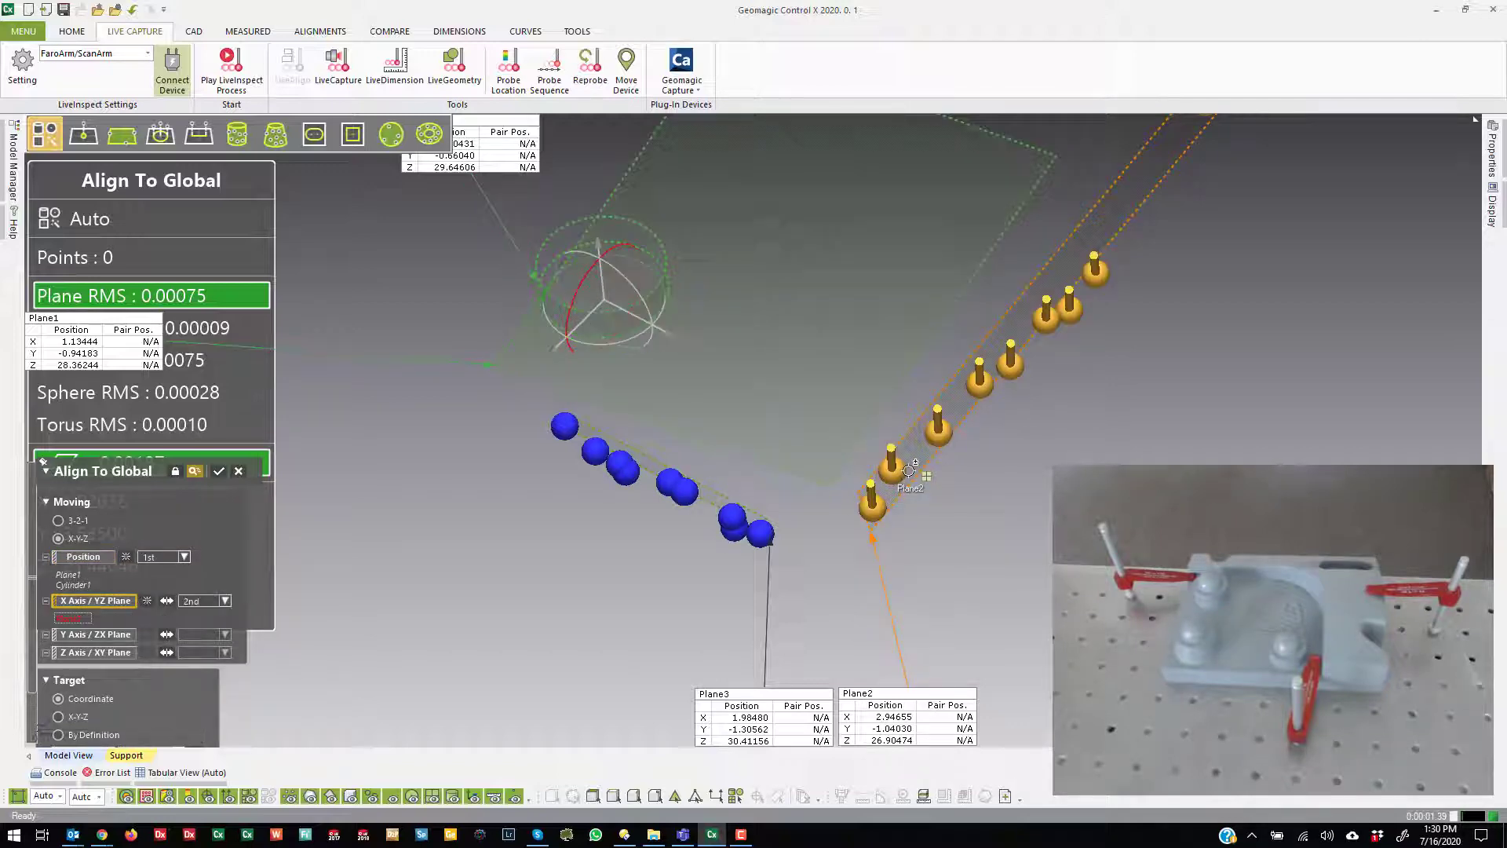
{"action": "left_click", "coordinate": [96, 634]}
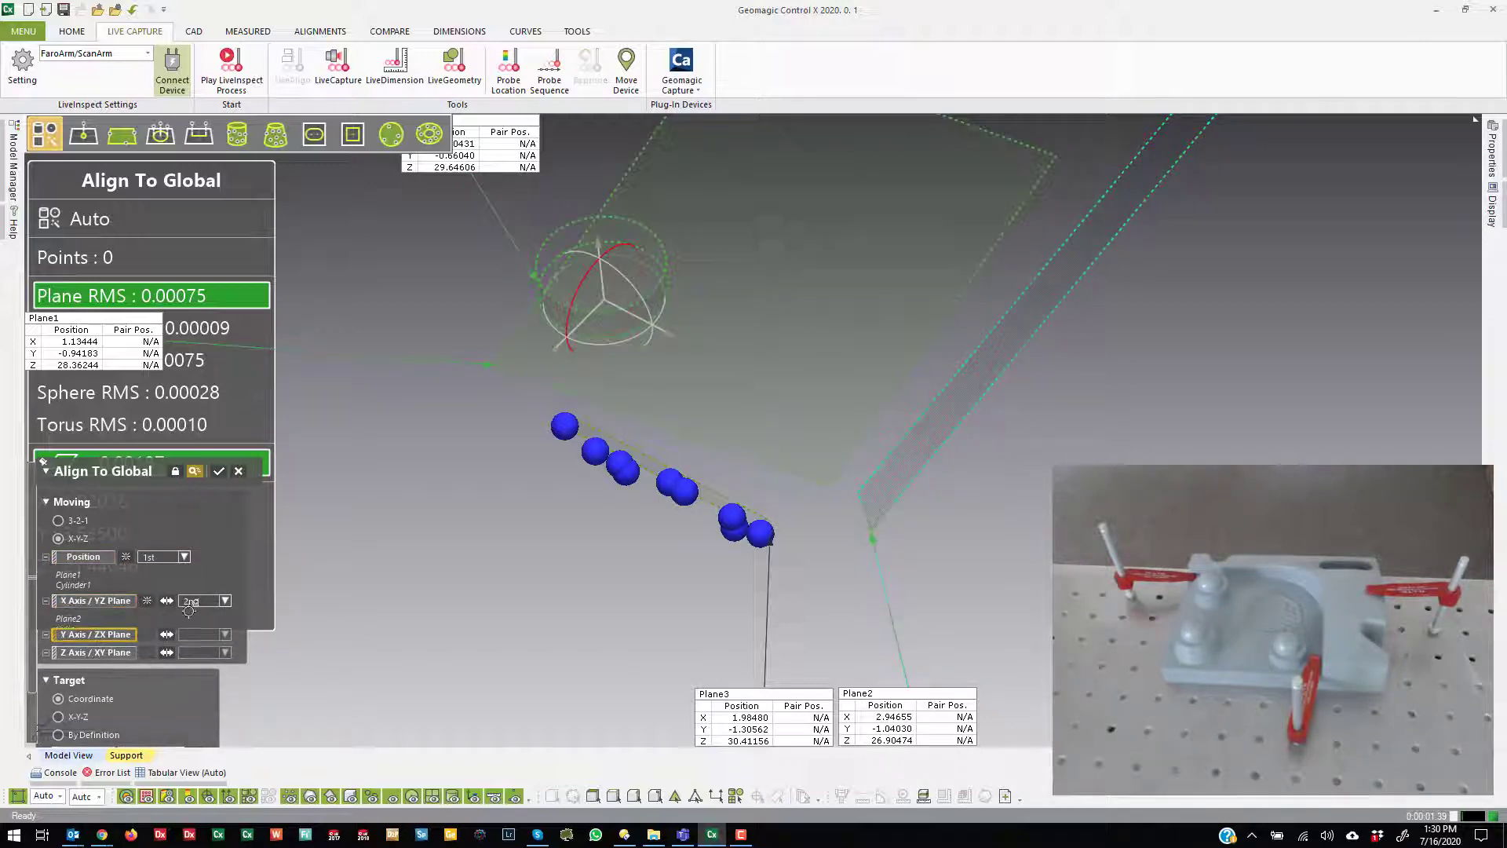
{"action": "left_click", "coordinate": [605, 438]}
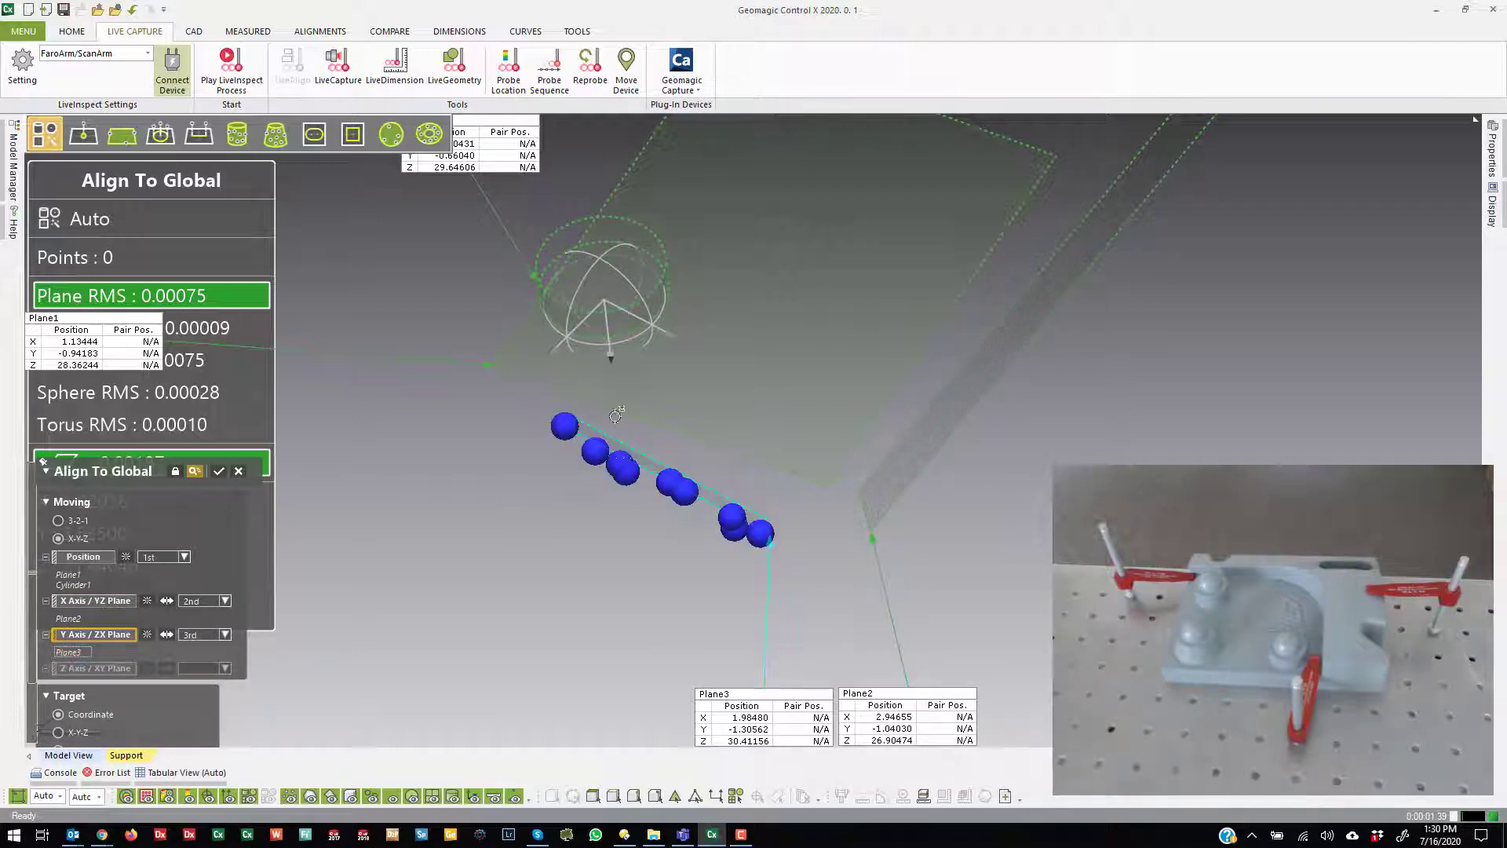
{"action": "left_click", "coordinate": [167, 635]}
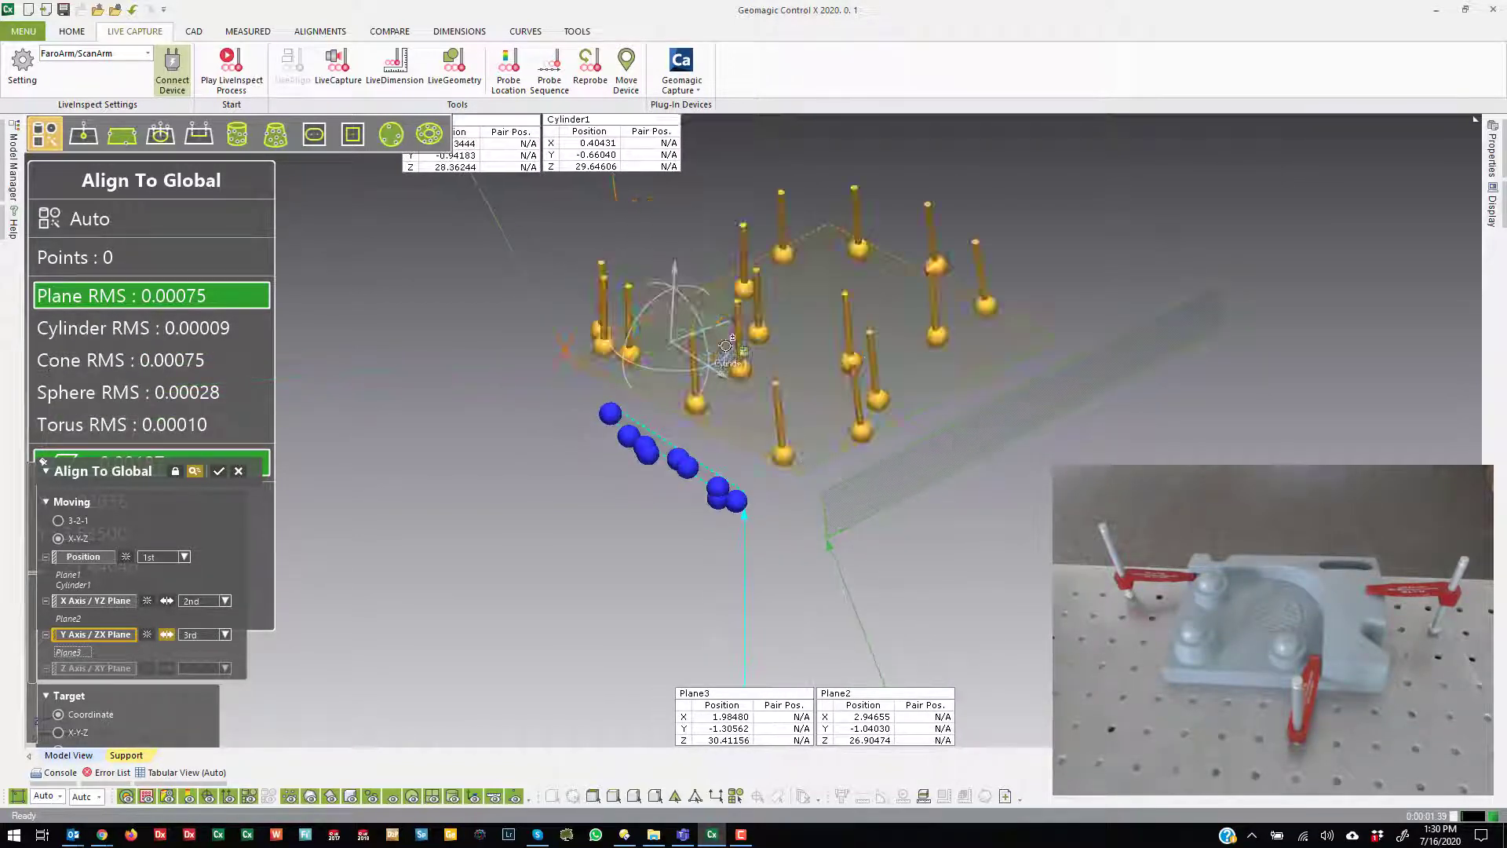
{"action": "left_click", "coordinate": [165, 635]}
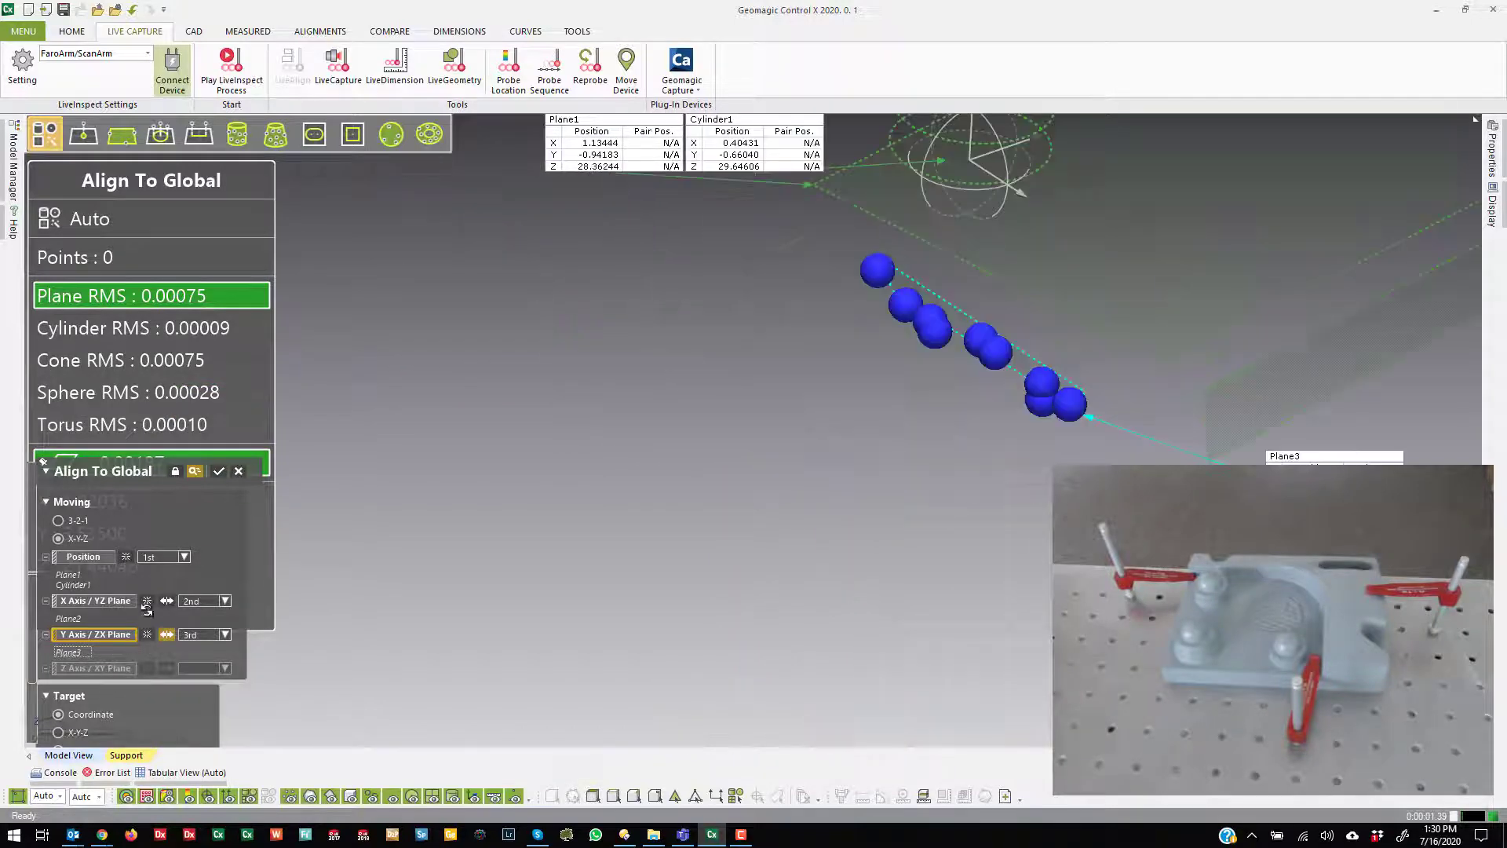
{"action": "left_click", "coordinate": [219, 472]}
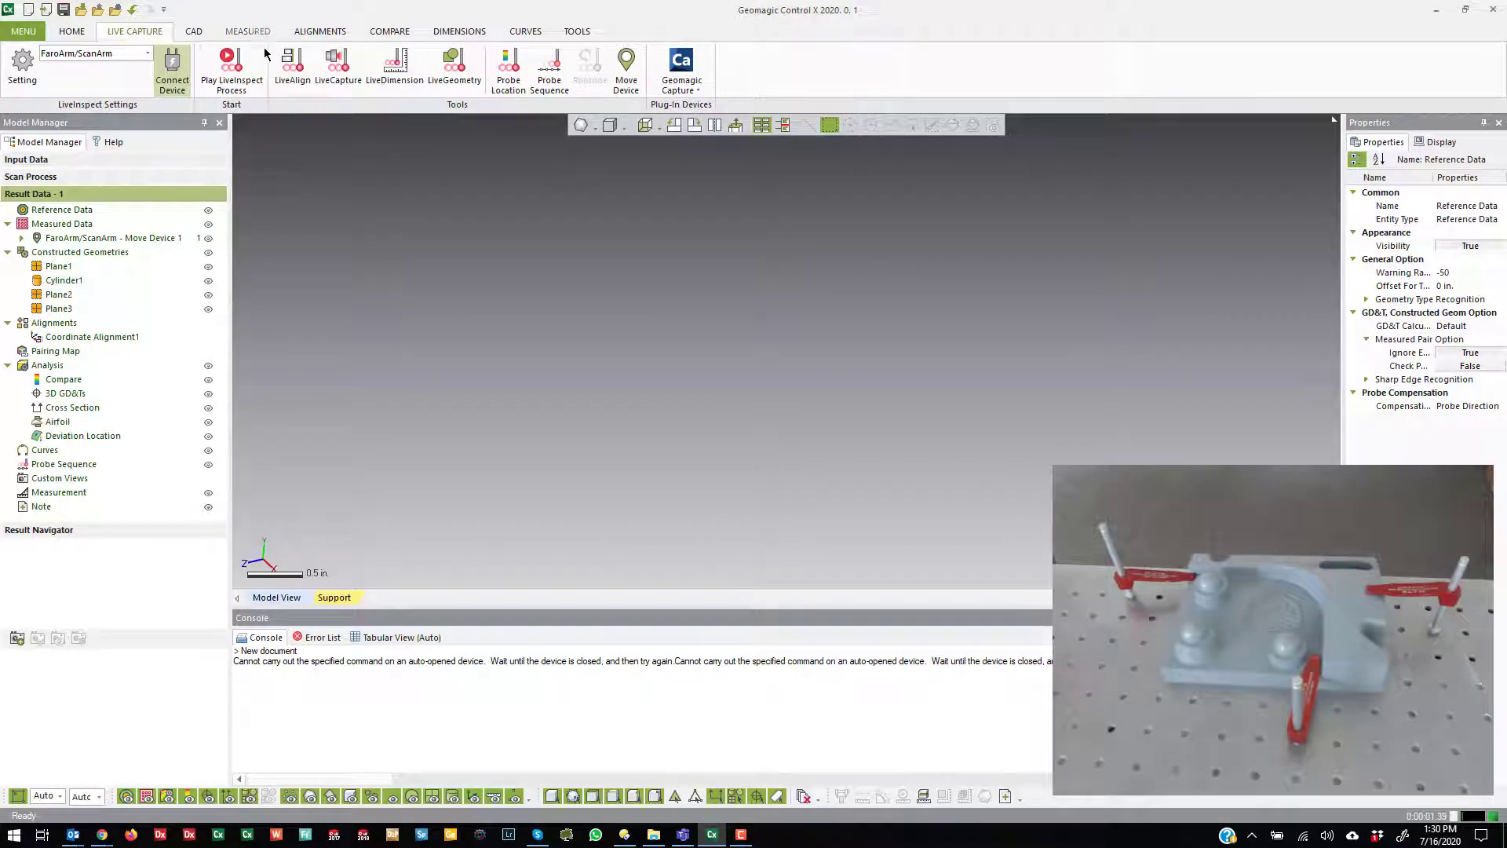
Laser-scan the aligned part in LiveCapture, then exit to build its mesh.
{"action": "left_click", "coordinate": [337, 67]}
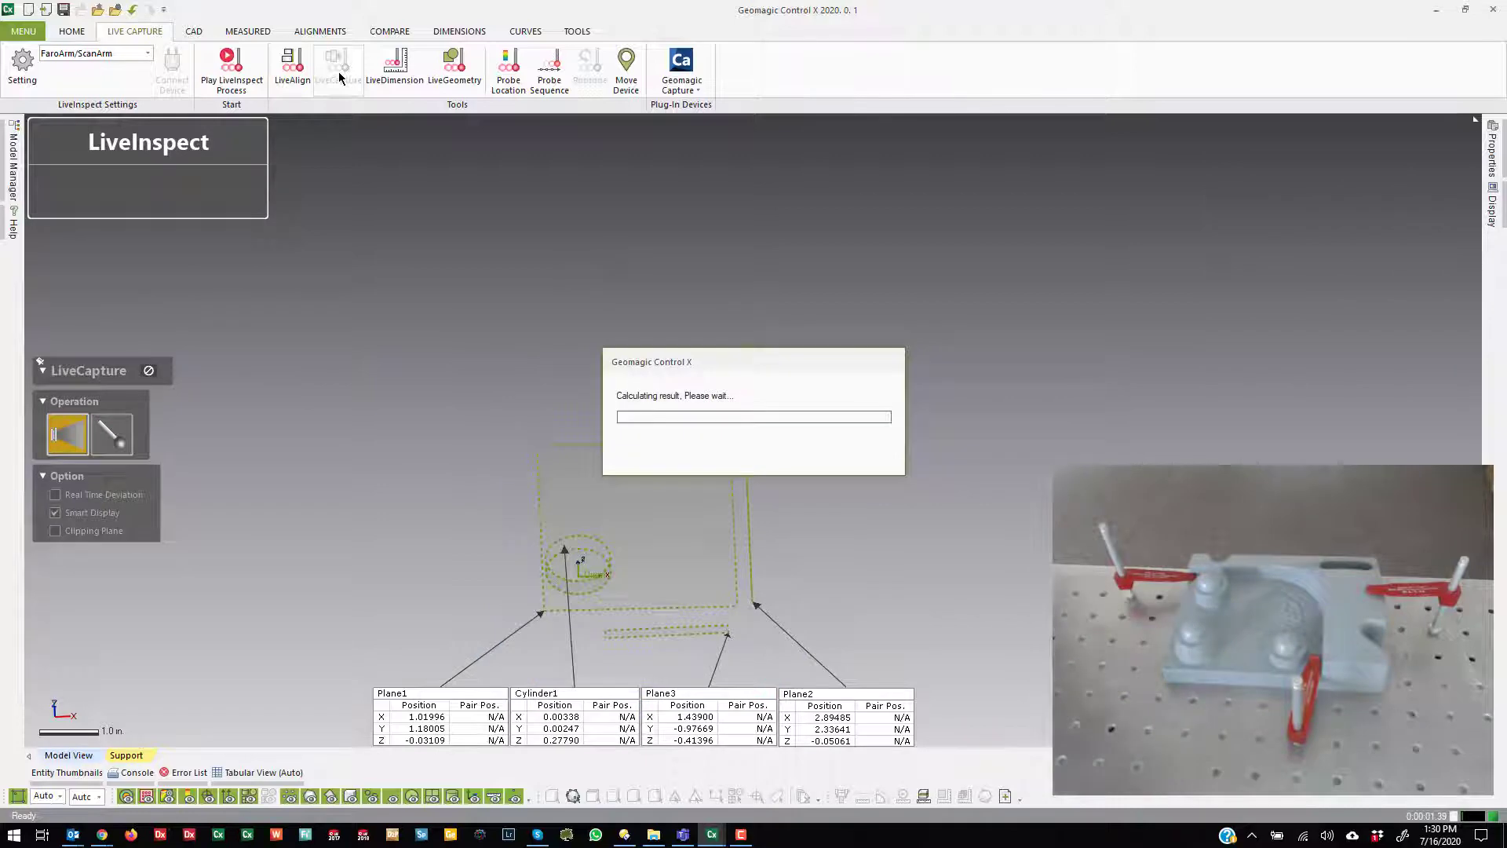
{"action": "key", "text": "Down"}
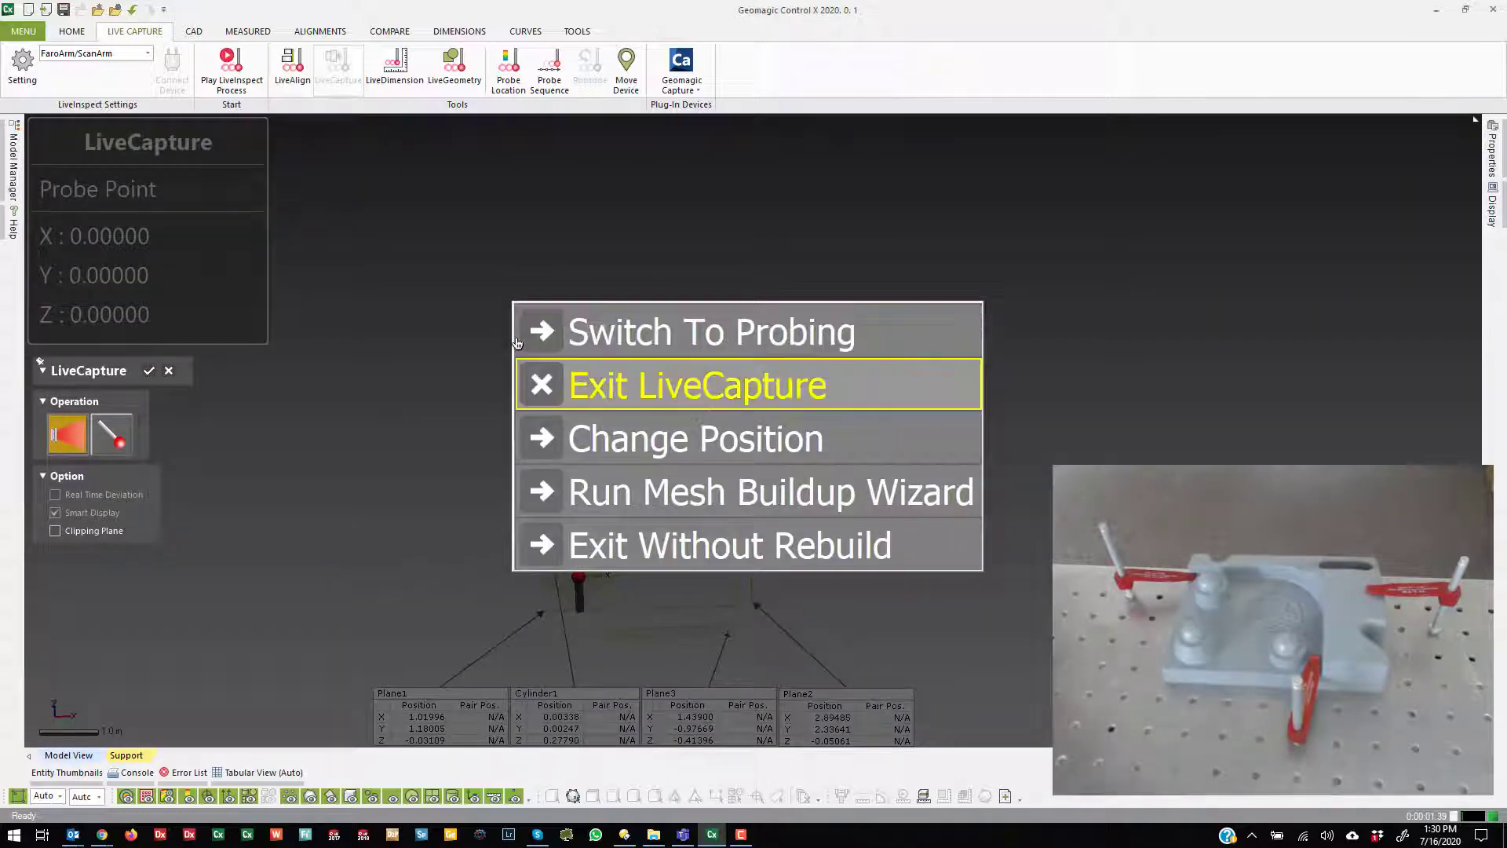
{"action": "key", "text": "Return"}
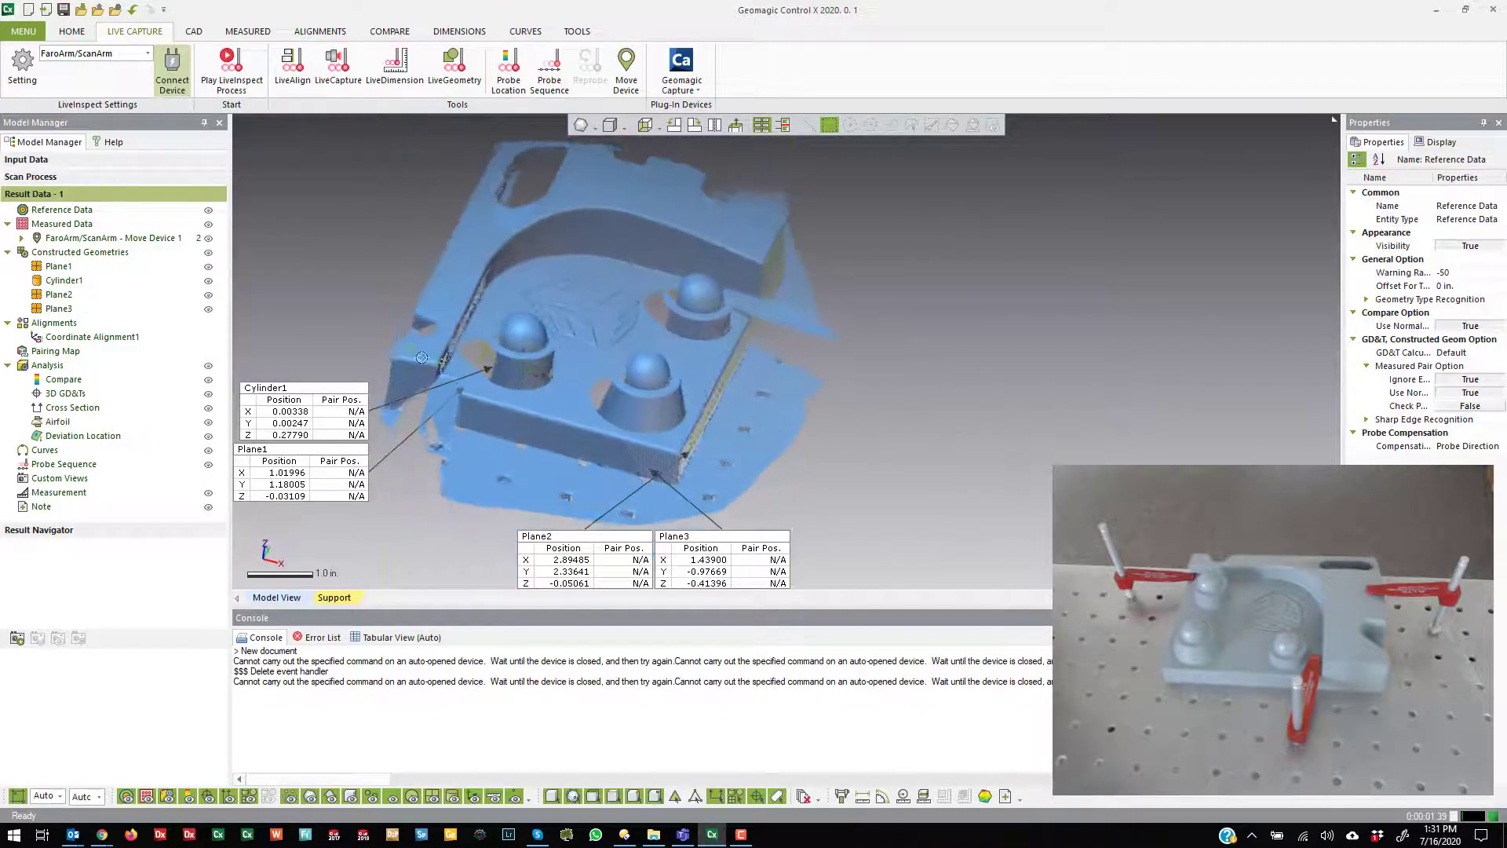
{"action": "right_click_drag", "start_coordinate": [422, 357], "coordinate": [952, 334]}
{"action": "scroll", "coordinate": [901, 398], "scroll_direction": "down", "scroll_amount": 3}
{"action": "scroll", "coordinate": [973, 325], "scroll_direction": "up", "scroll_amount": 4}
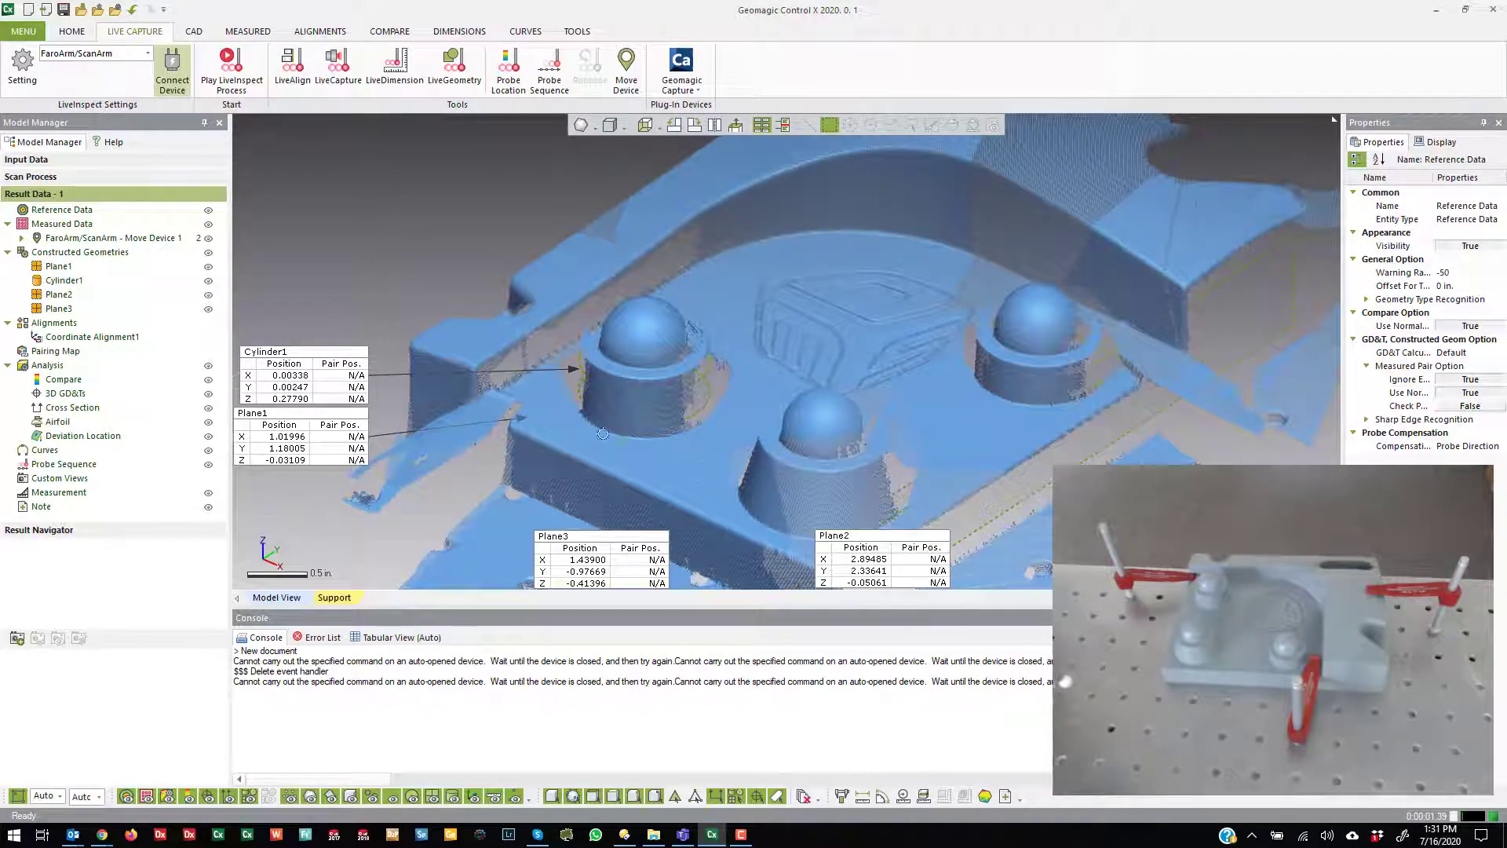
{"action": "scroll", "coordinate": [703, 295], "scroll_direction": "down", "scroll_amount": 2}
{"action": "mouse_move", "coordinate": [703, 295]}
{"action": "right_mouse_down"}
{"action": "mouse_move", "coordinate": [914, 389]}
{"action": "mouse_move", "coordinate": [802, 338]}
{"action": "right_mouse_up"}
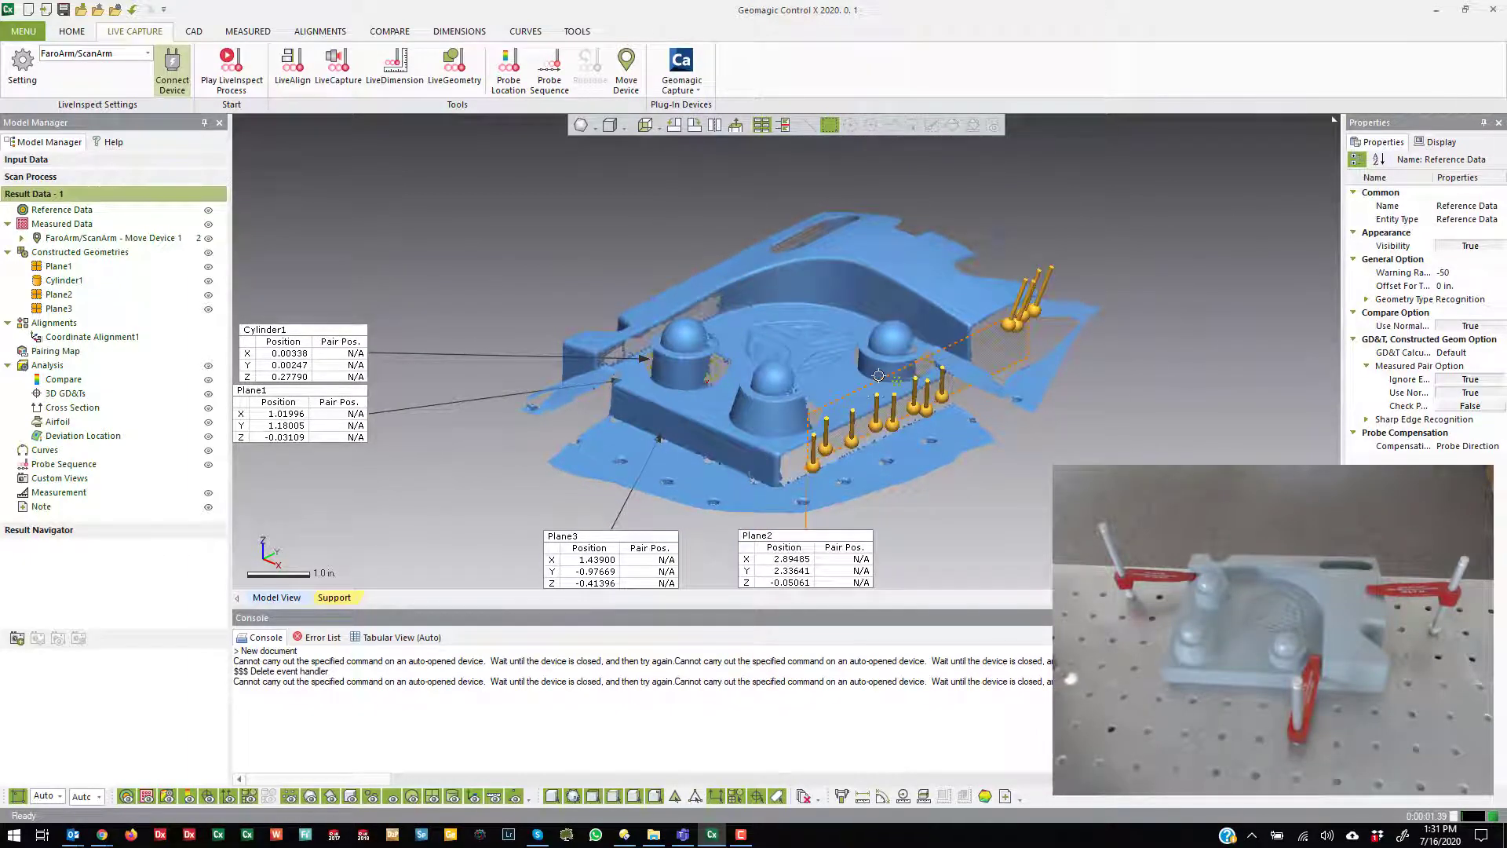